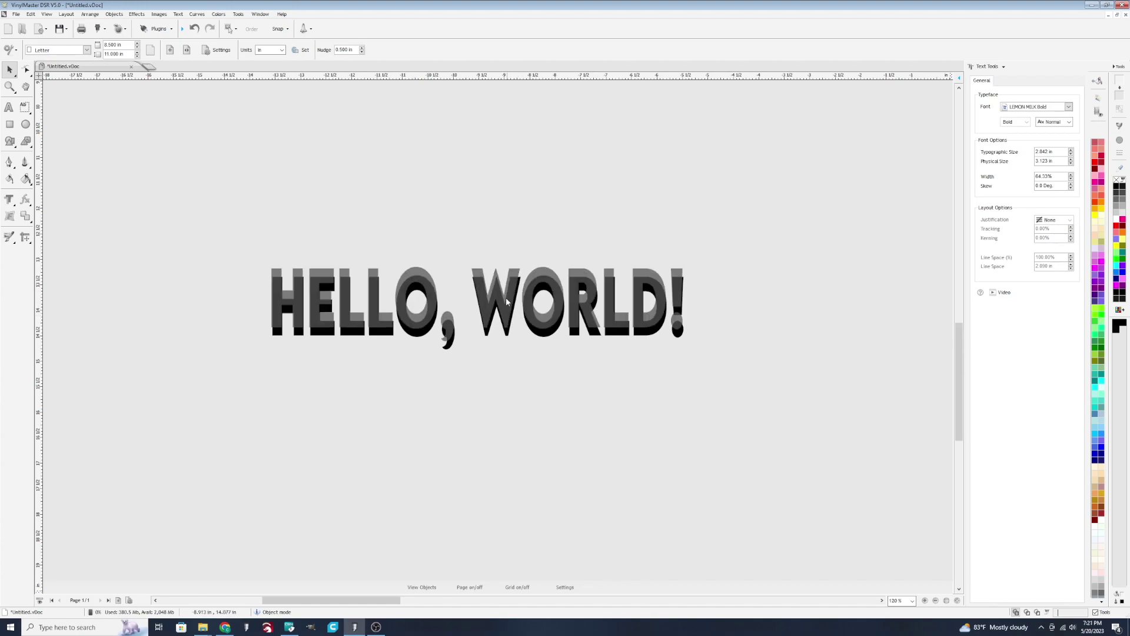
Raise the HELLO, WORLD! text and draw a large circle with the Ellipse tool.
{"action": "left_click_drag", "start_coordinate": [506, 316], "coordinate": [501, 246]}
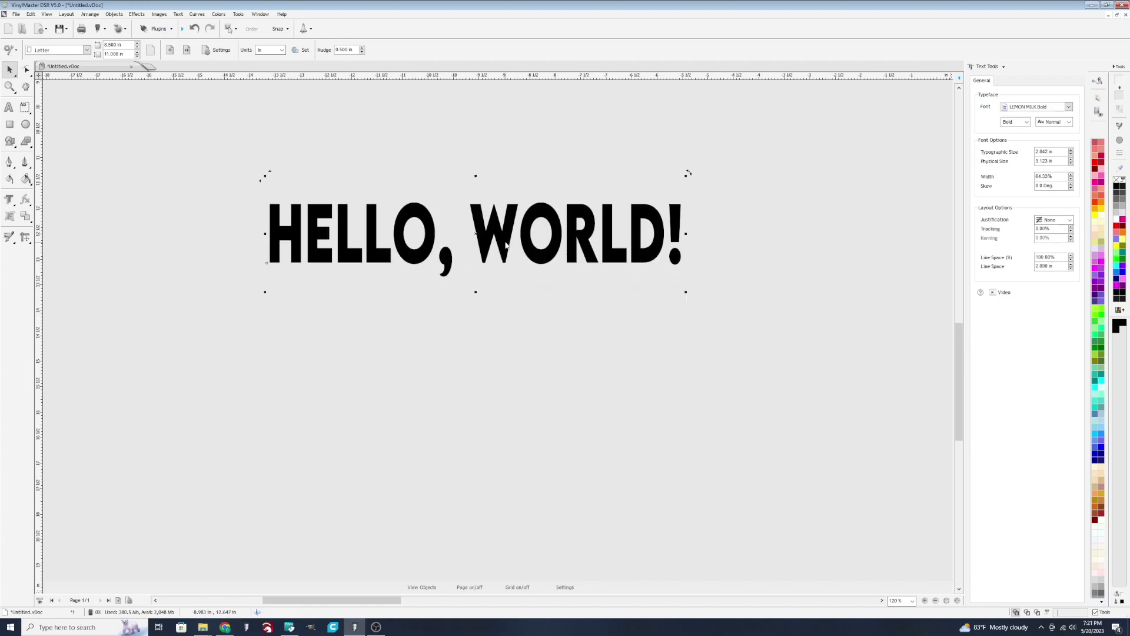
{"action": "left_click", "coordinate": [25, 123]}
{"action": "left_click_drag", "start_coordinate": [326, 344], "coordinate": [443, 462]}
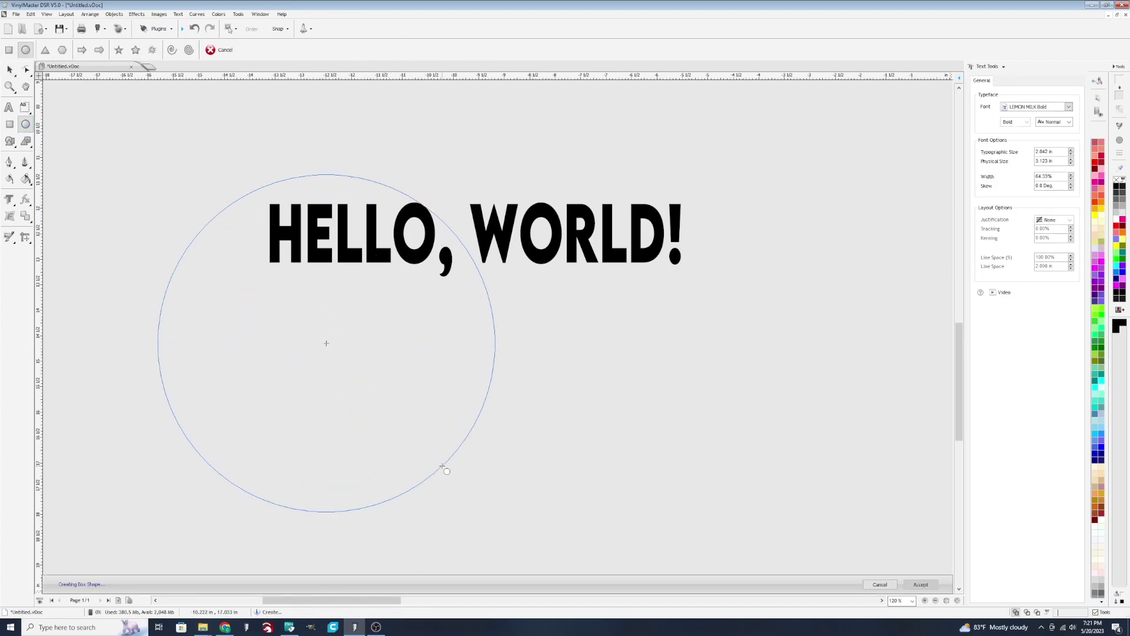
{"action": "scroll", "coordinate": [496, 325], "scroll_direction": "down", "scroll_amount": 3}
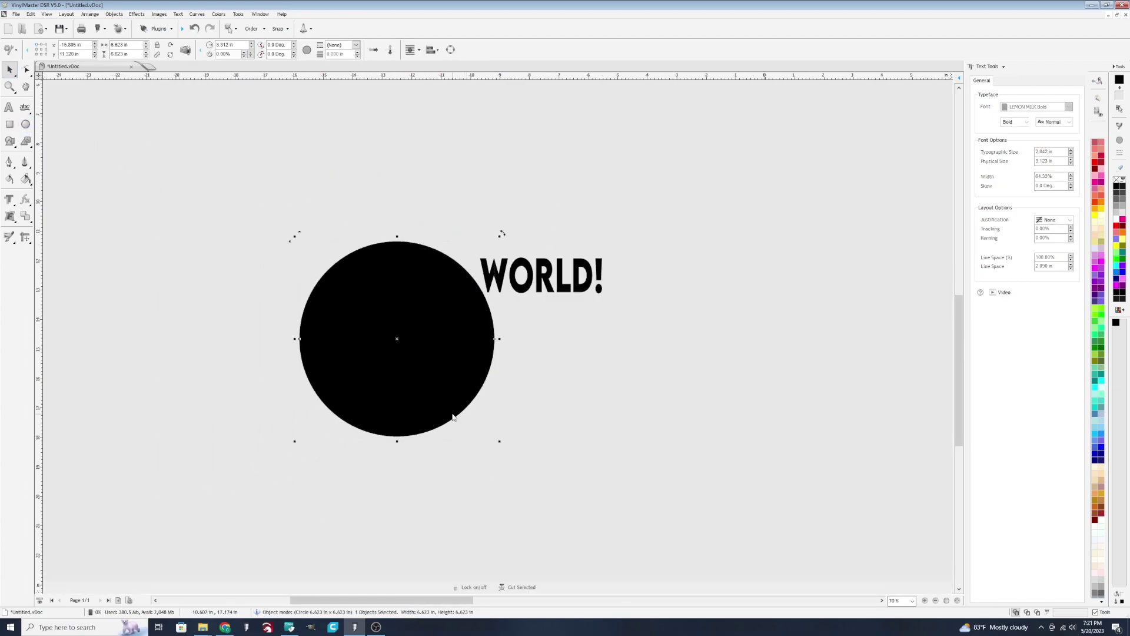
Move the circle below the text, then select and group both objects.
{"action": "mouse_move", "coordinate": [428, 370]}
{"action": "left_mouse_down"}
{"action": "mouse_move", "coordinate": [514, 434]}
{"action": "mouse_move", "coordinate": [501, 450]}
{"action": "left_mouse_up"}
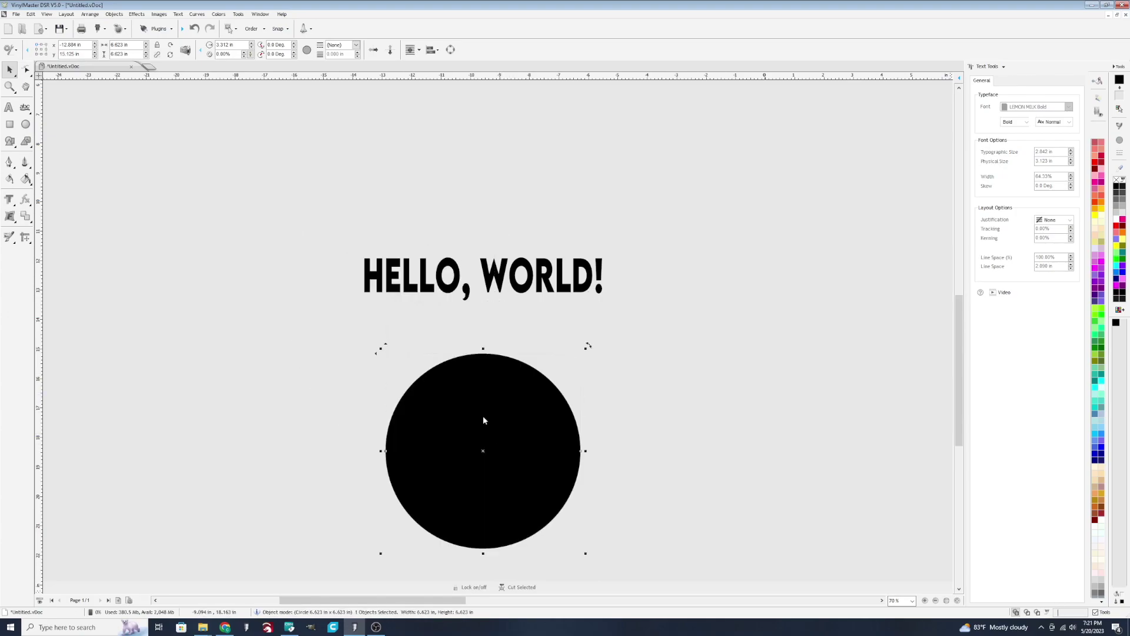
{"action": "left_click_drag", "start_coordinate": [315, 212], "coordinate": [642, 581]}
{"action": "key", "text": "ctrl+g"}
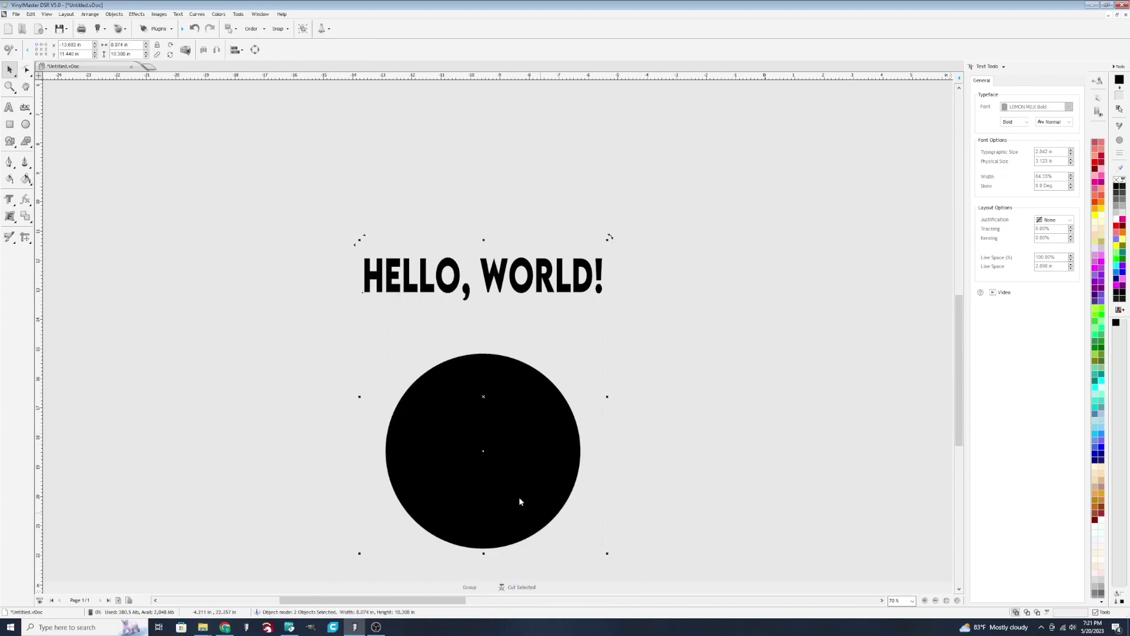
Fit HELLO, WORLD! to the circle's path and enlarge its typographic size.
{"action": "left_click", "coordinate": [26, 108]}
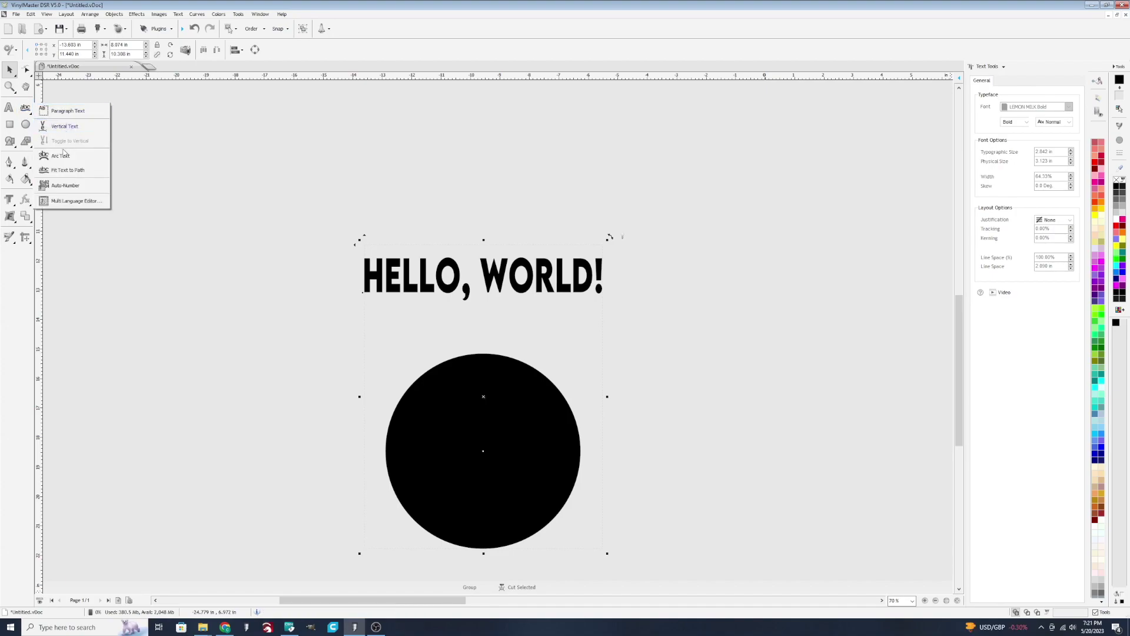
{"action": "left_click", "coordinate": [64, 178]}
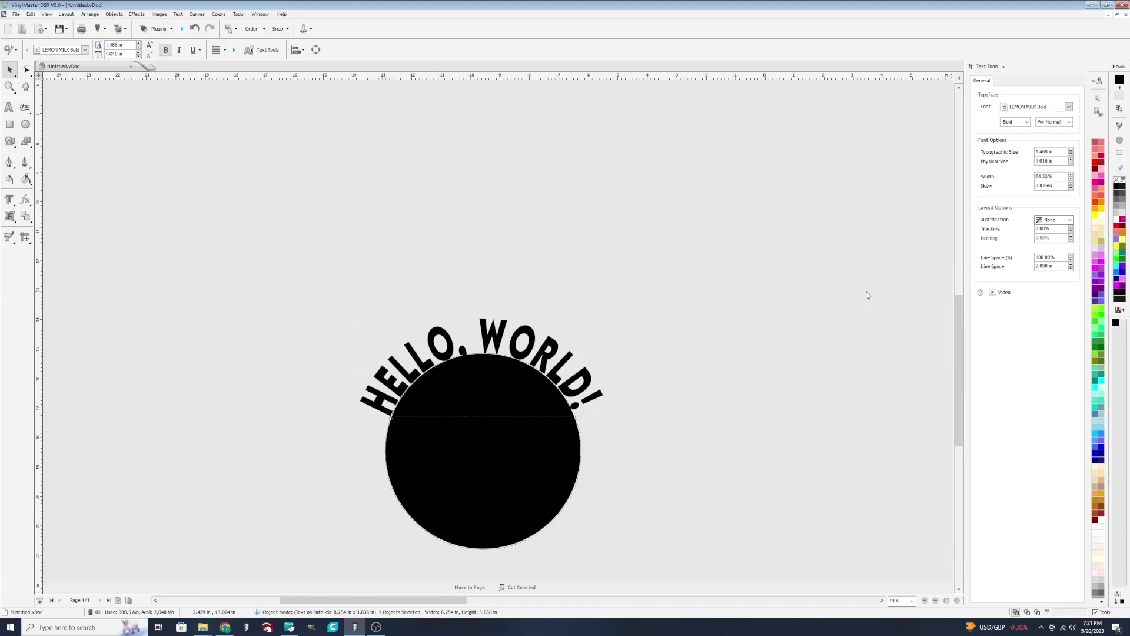
{"action": "left_click", "coordinate": [1070, 152]}
{"action": "left_click", "coordinate": [1070, 152]}
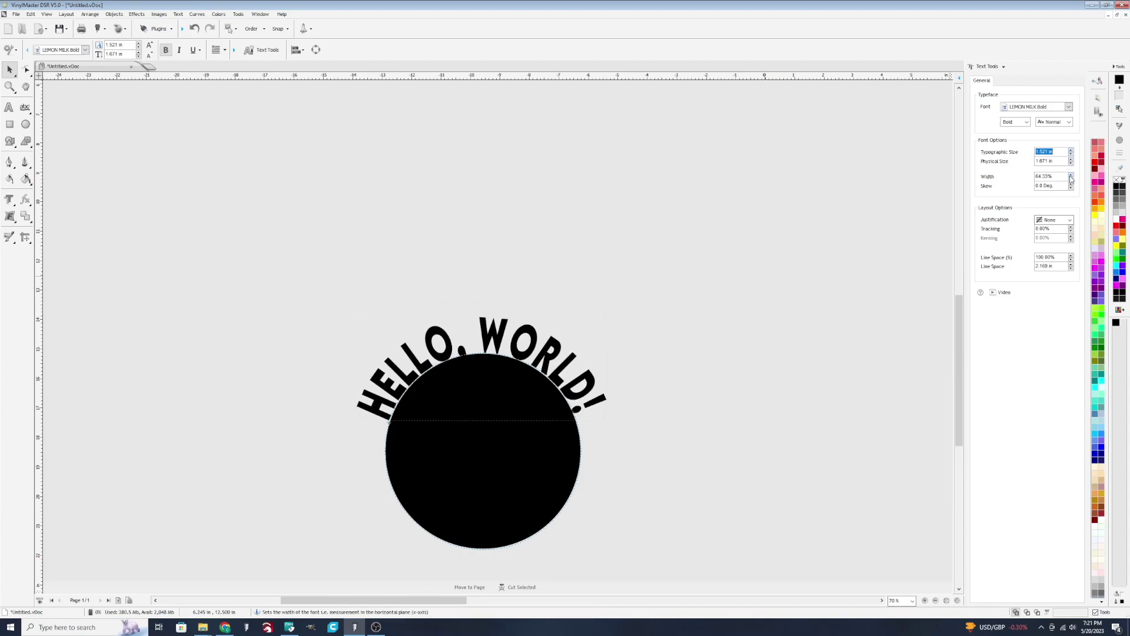
Try width and skew changes, revert them, then increase tracking to spread the letters.
{"action": "left_click", "coordinate": [1070, 175]}
{"action": "left_click", "coordinate": [1070, 180]}
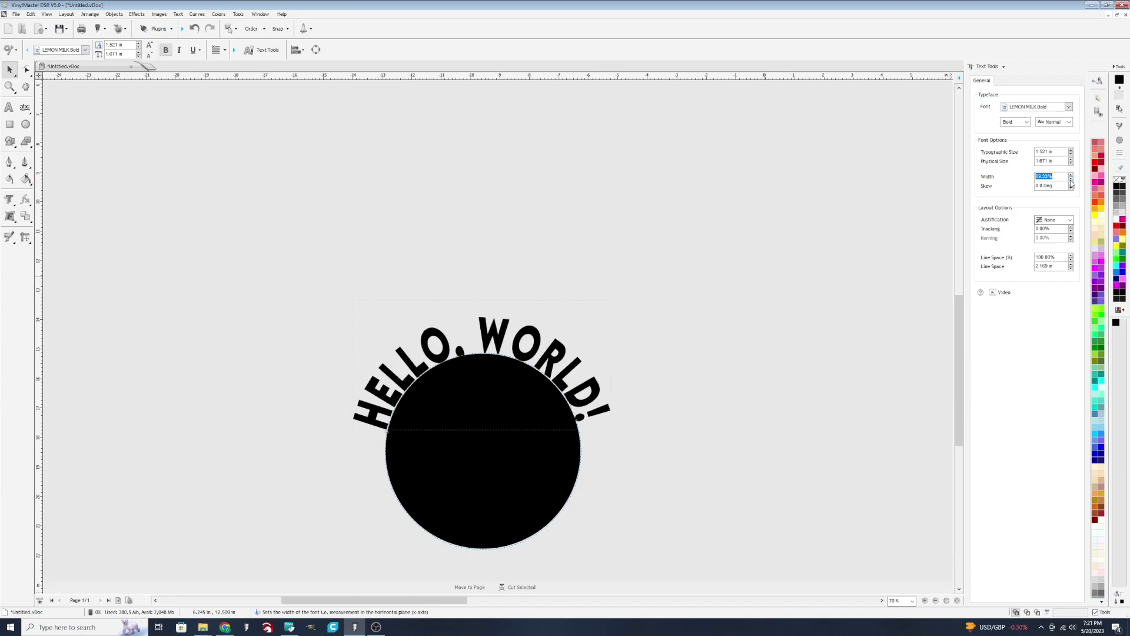
{"action": "left_click", "coordinate": [1072, 186]}
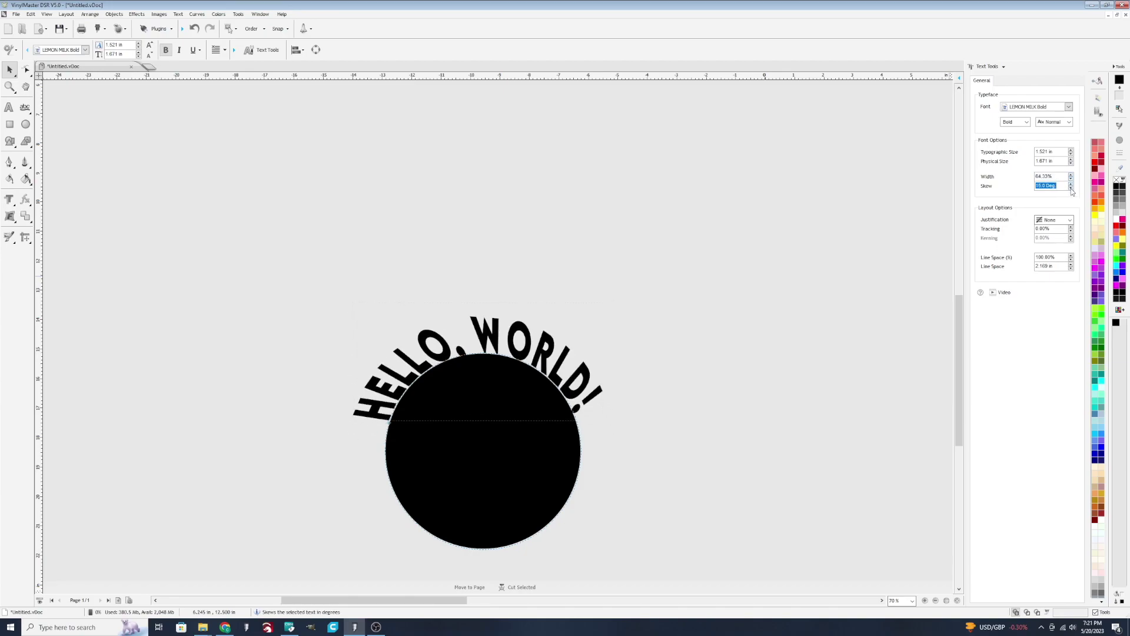
{"action": "left_click", "coordinate": [1071, 187]}
{"action": "left_click", "coordinate": [1071, 188]}
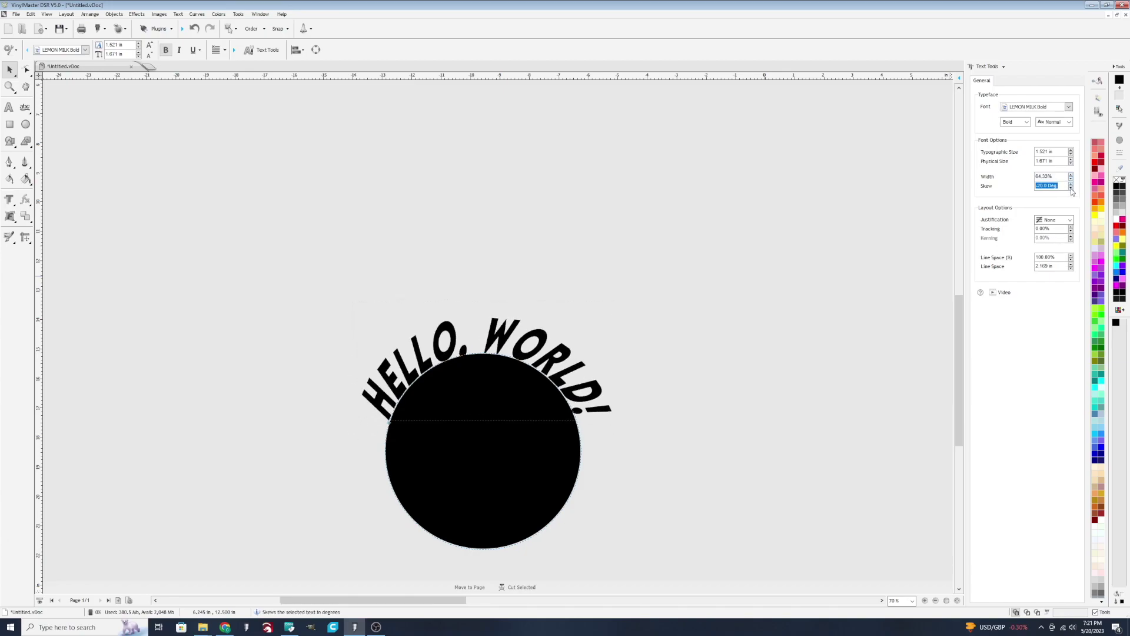
{"action": "left_click", "coordinate": [1070, 187]}
{"action": "left_click", "coordinate": [1071, 188]}
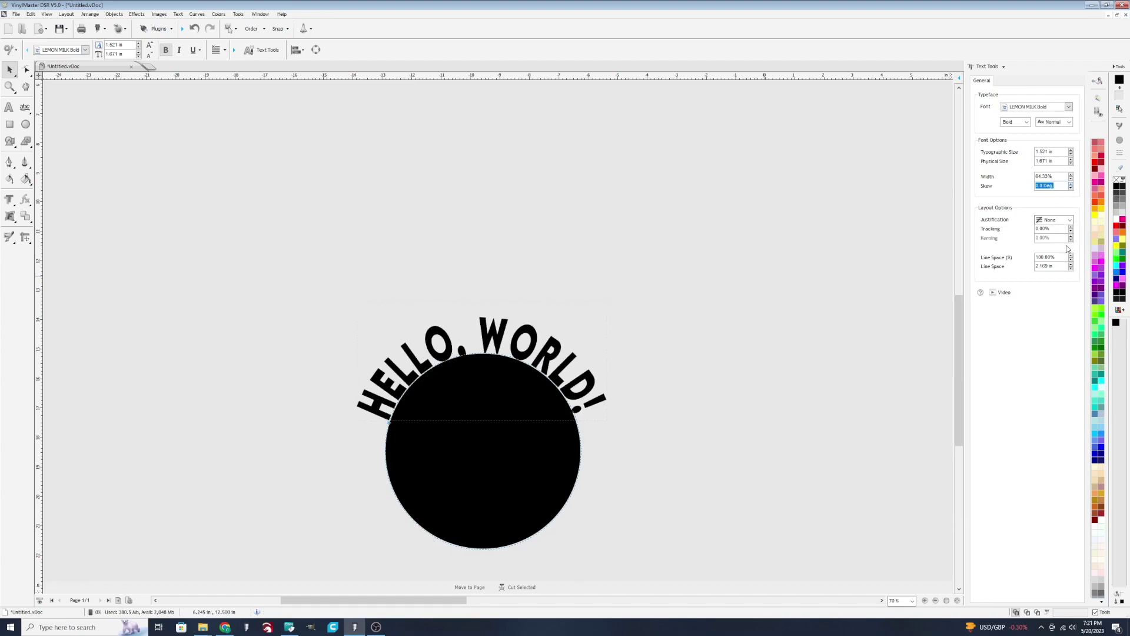
{"action": "left_click", "coordinate": [1071, 228]}
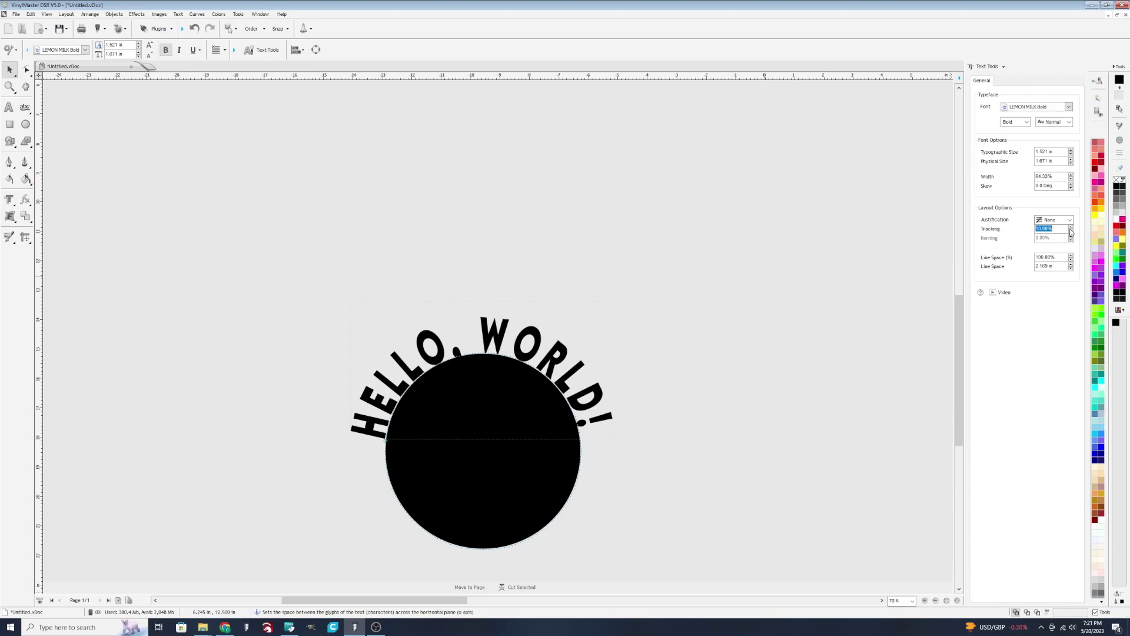
{"action": "left_click", "coordinate": [1072, 227]}
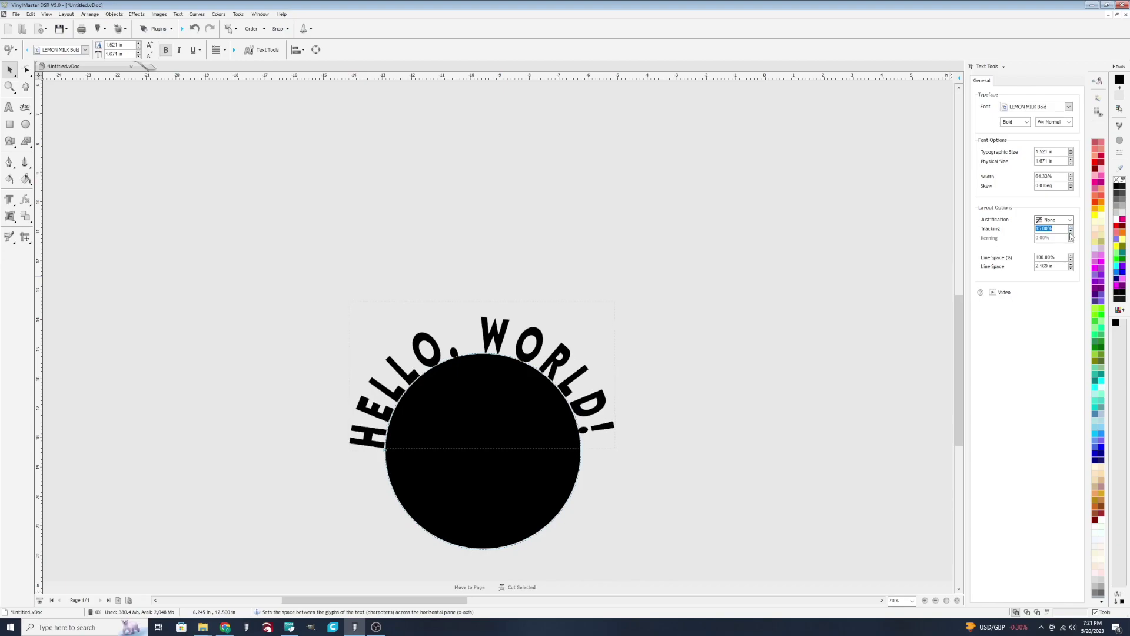
Confirm the spacing, undo the circle fit, and delete the black circle.
{"action": "key", "text": "Return"}
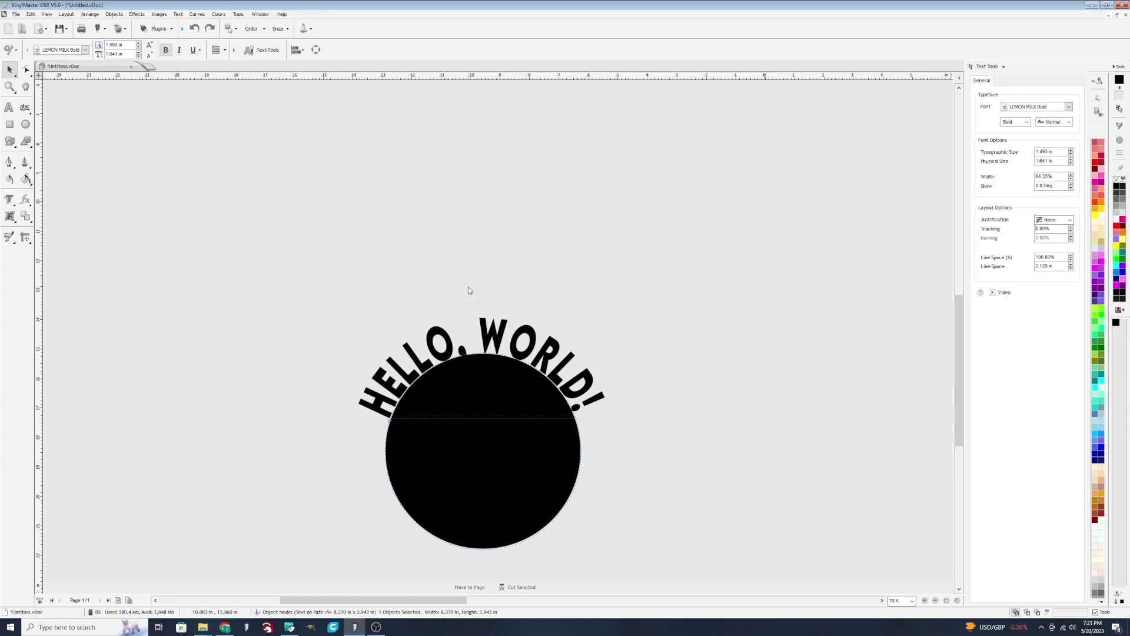
{"action": "key", "text": "ctrl+z"}
{"action": "left_click", "coordinate": [485, 415]}
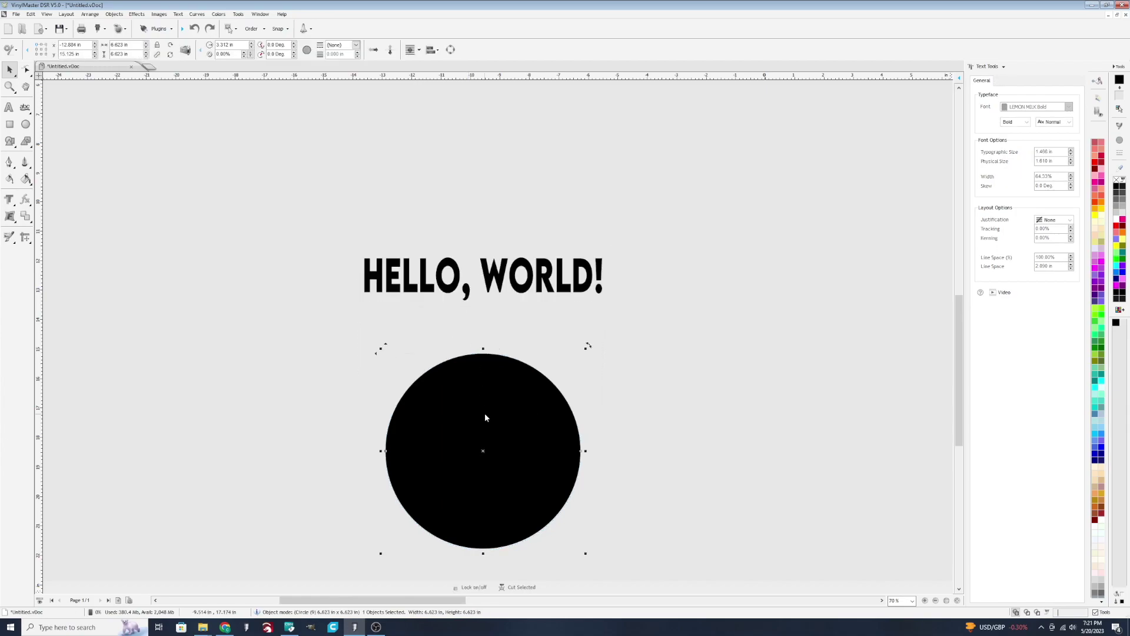
{"action": "key", "text": "Delete"}
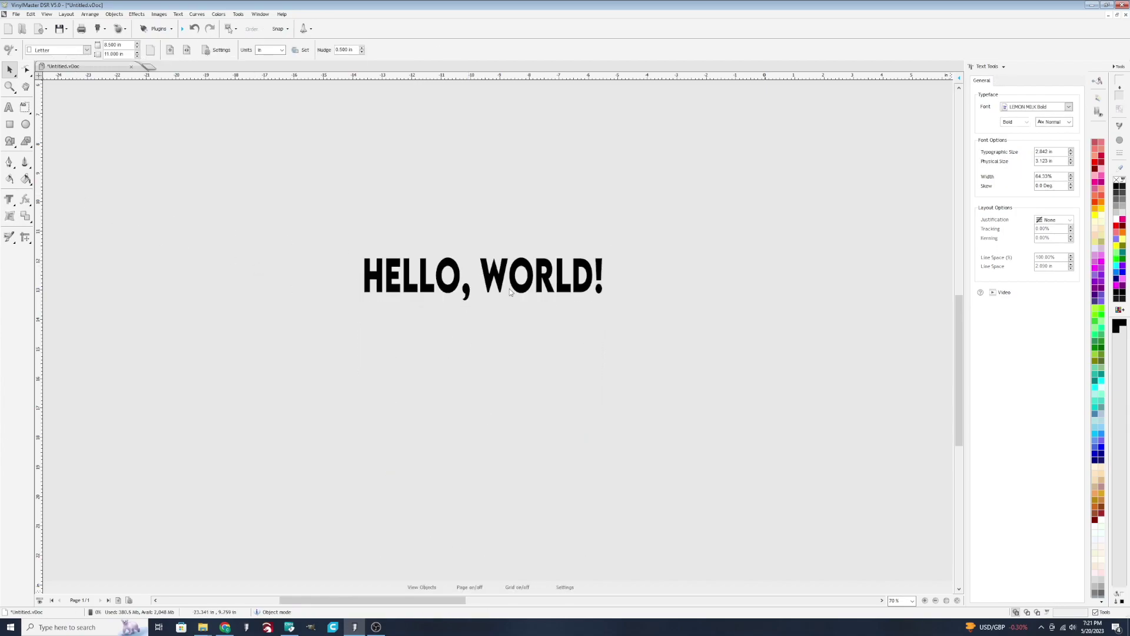
{"action": "scroll", "coordinate": [650, 324], "scroll_direction": "down", "scroll_amount": 2}
Move the crescent moon onto the text and fit HELLO, WORLD! to its inner curve.
{"action": "left_click_drag", "start_coordinate": [835, 397], "coordinate": [414, 372]}
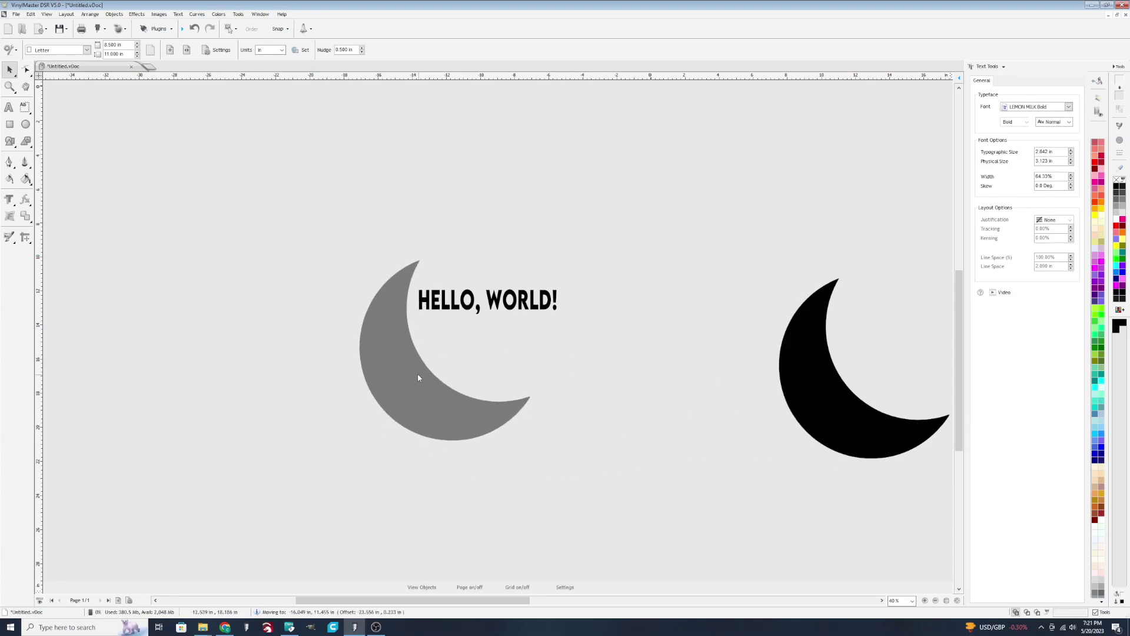
{"action": "left_click_drag", "start_coordinate": [294, 210], "coordinate": [619, 495]}
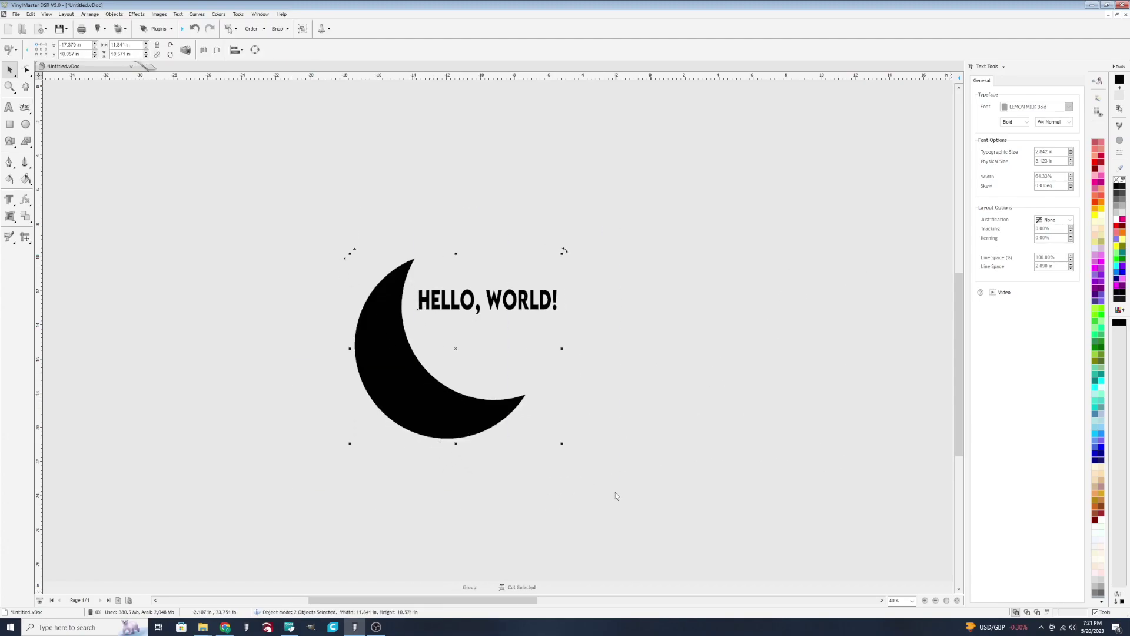
{"action": "left_click", "coordinate": [25, 107]}
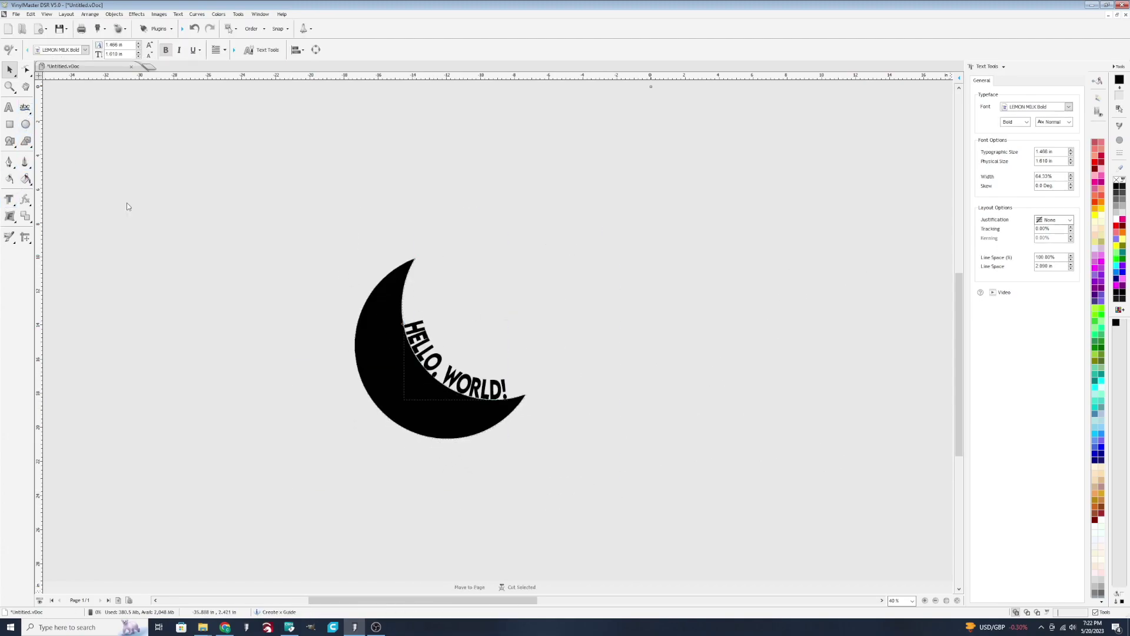
{"action": "left_click", "coordinate": [600, 360]}
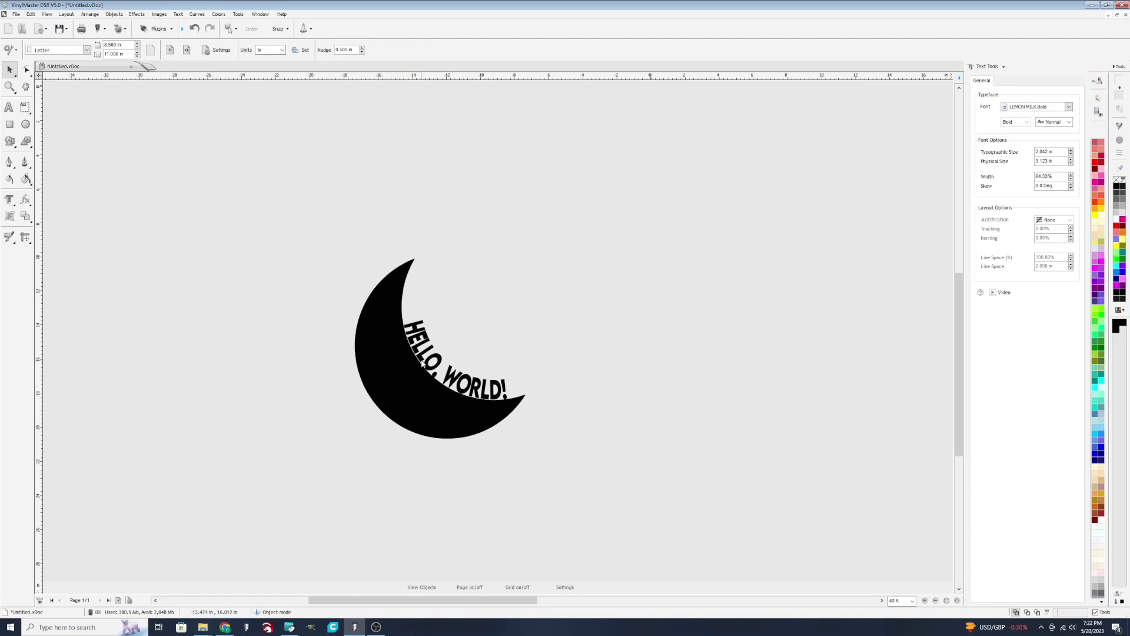
{"action": "scroll", "coordinate": [423, 361], "scroll_direction": "up", "scroll_amount": 2}
{"action": "scroll", "coordinate": [426, 352], "scroll_direction": "up", "scroll_amount": 1}
{"action": "scroll", "coordinate": [498, 355], "scroll_direction": "down", "scroll_amount": 1}
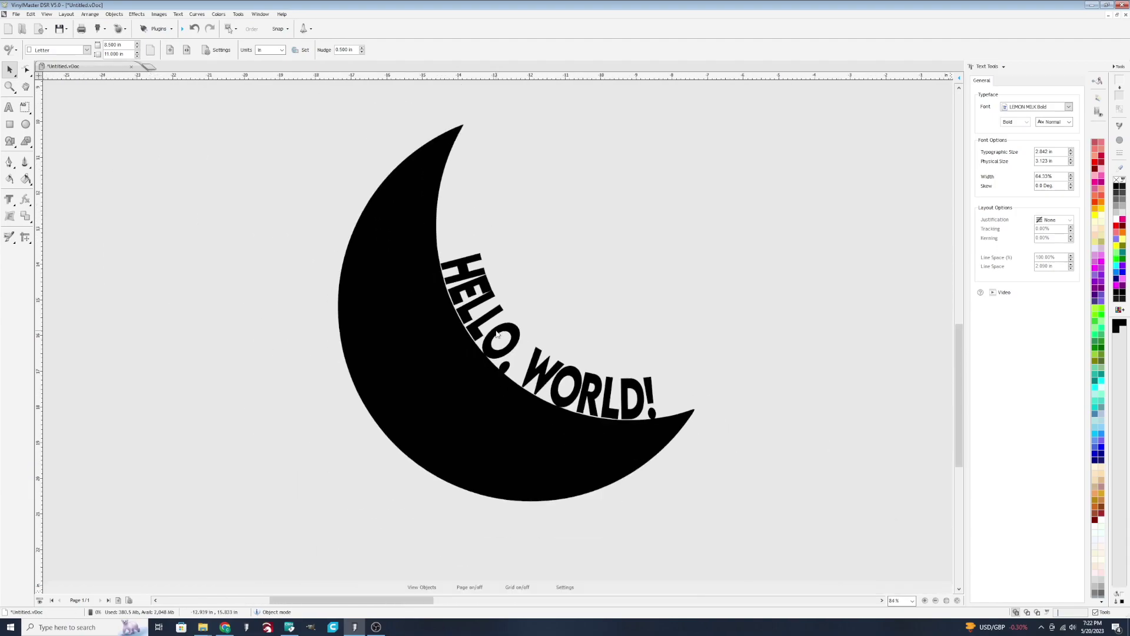
{"action": "scroll", "coordinate": [498, 356], "scroll_direction": "up", "scroll_amount": 2}
{"action": "scroll", "coordinate": [498, 352], "scroll_direction": "down", "scroll_amount": 1}
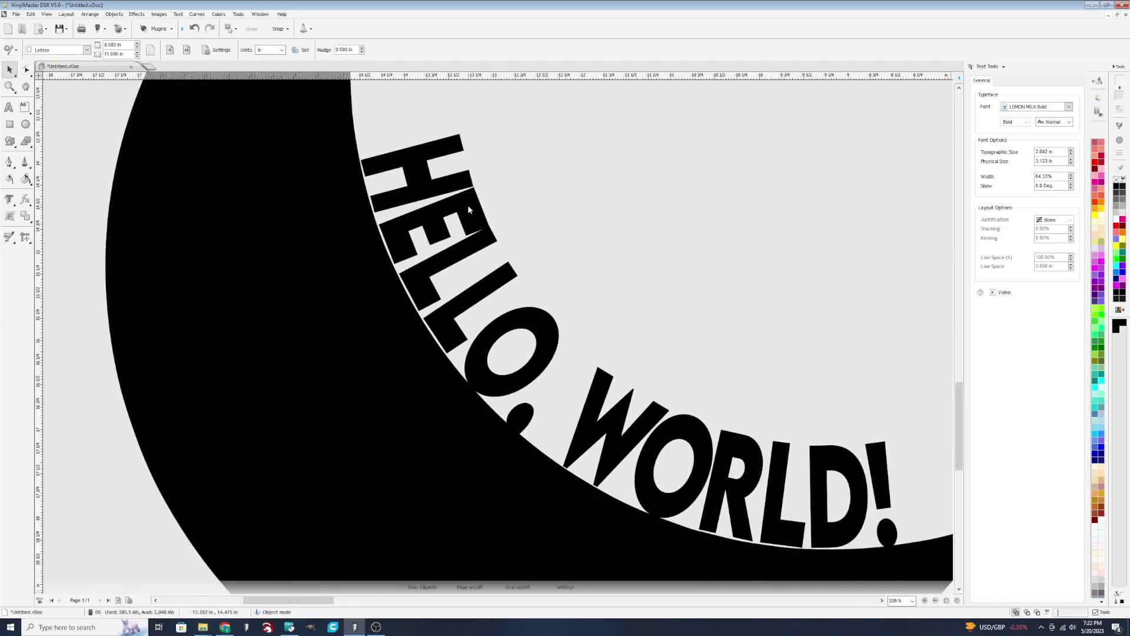
{"action": "scroll", "coordinate": [485, 228], "scroll_direction": "up", "scroll_amount": 3}
{"action": "scroll", "coordinate": [492, 321], "scroll_direction": "down", "scroll_amount": 1}
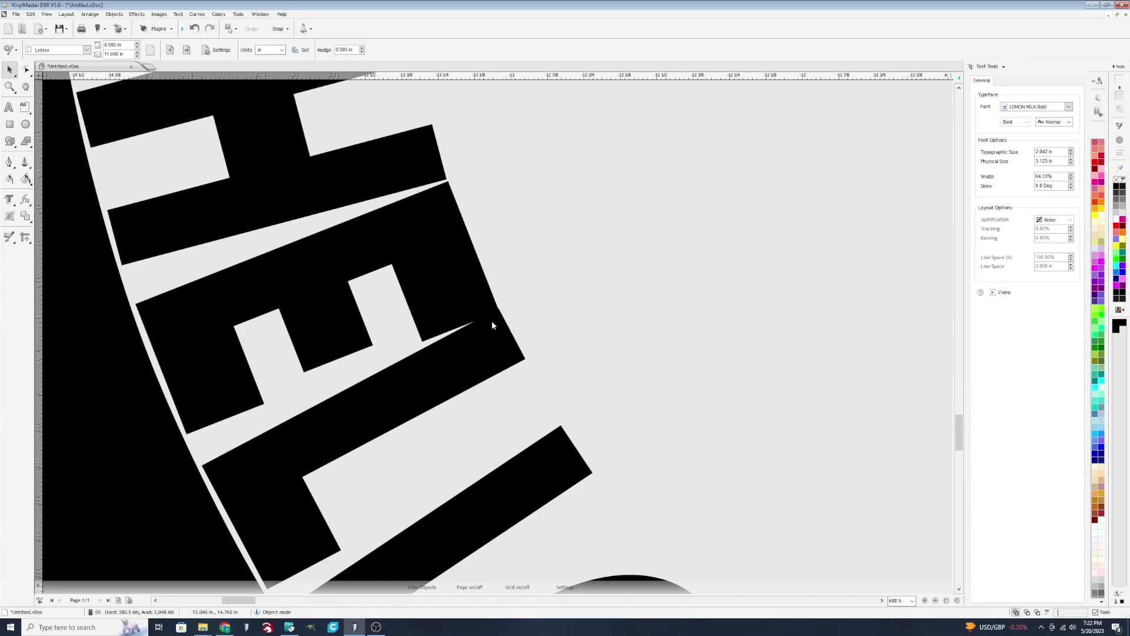
{"action": "scroll", "coordinate": [469, 307], "scroll_direction": "down", "scroll_amount": 1}
{"action": "scroll", "coordinate": [439, 256], "scroll_direction": "down", "scroll_amount": 1}
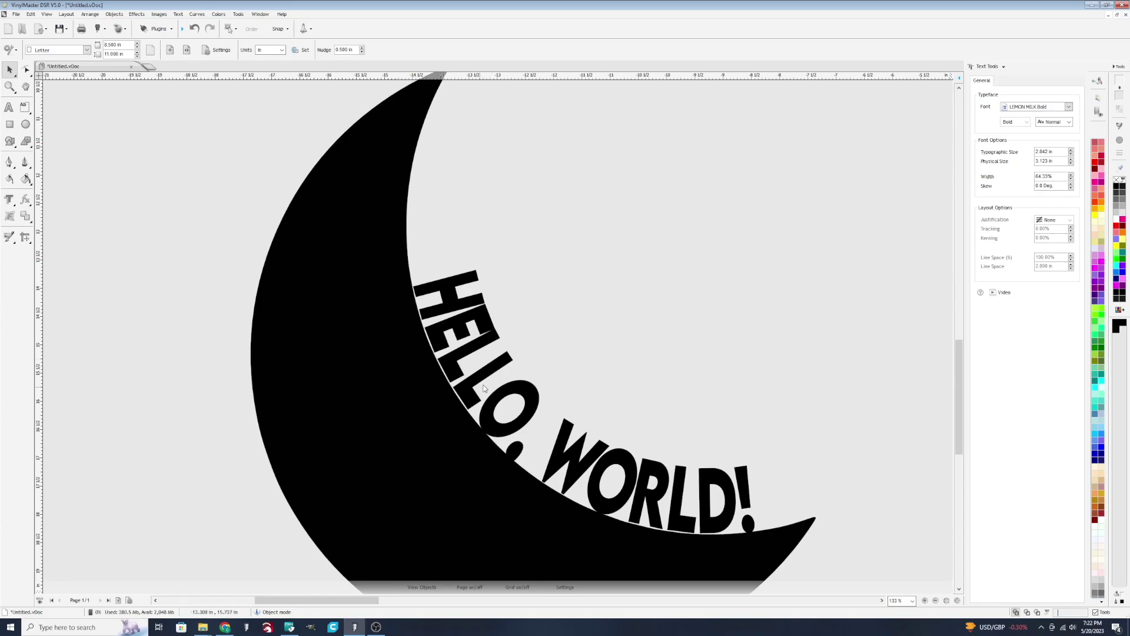
{"action": "left_click", "coordinate": [1027, 611]}
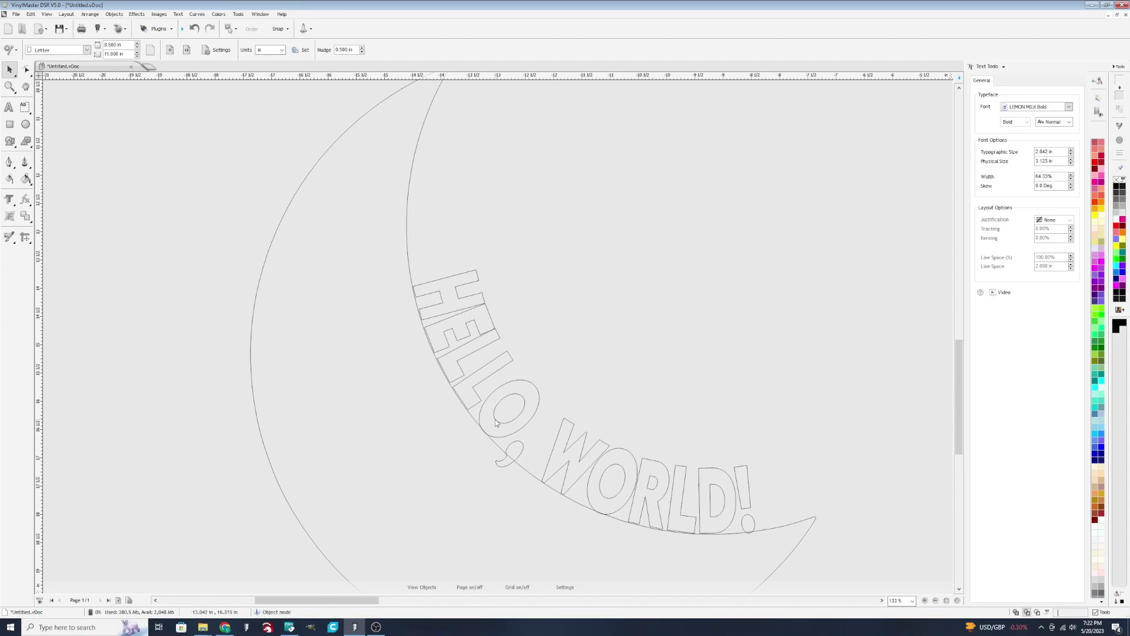
{"action": "scroll", "coordinate": [496, 421], "scroll_direction": "up", "scroll_amount": 3}
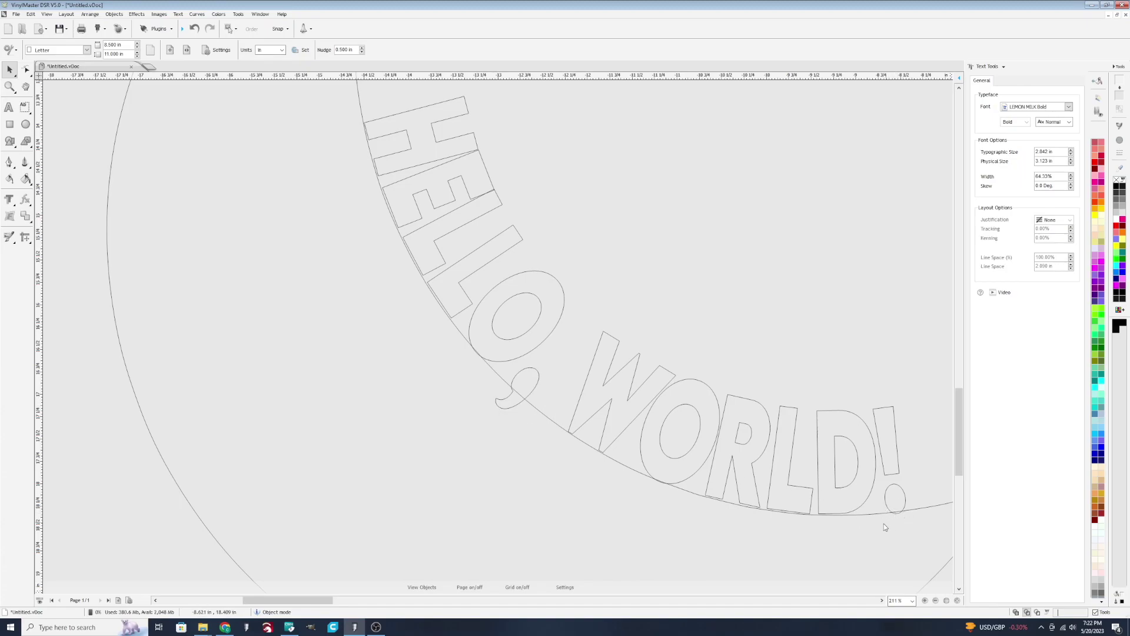
{"action": "scroll", "coordinate": [481, 209], "scroll_direction": "up", "scroll_amount": 3}
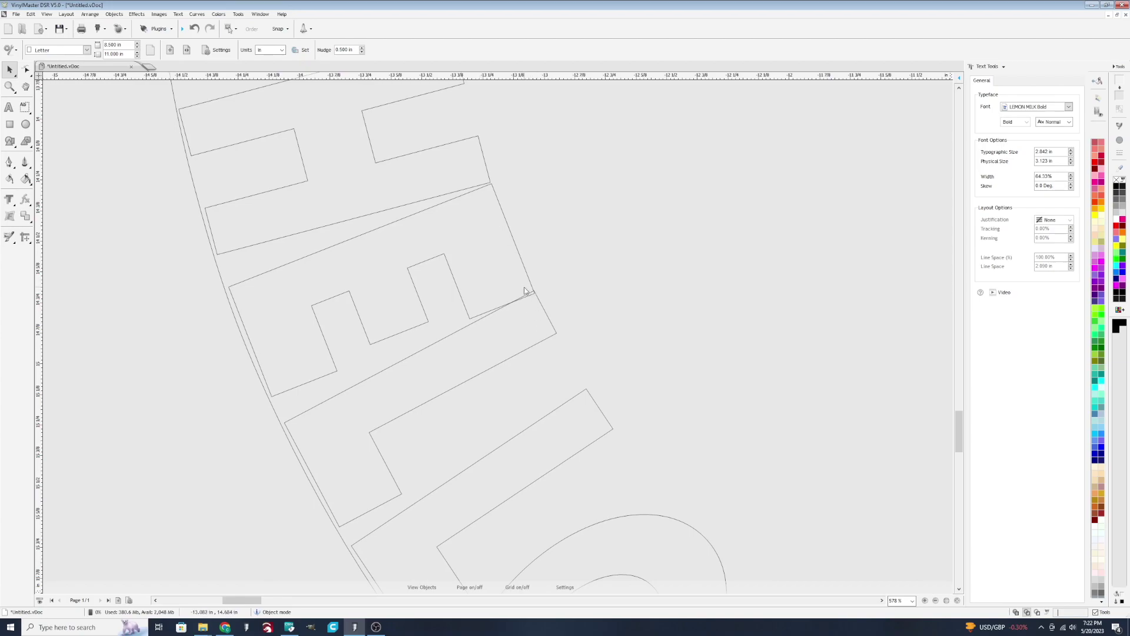
{"action": "scroll", "coordinate": [534, 332], "scroll_direction": "down", "scroll_amount": 2}
{"action": "scroll", "coordinate": [532, 308], "scroll_direction": "down", "scroll_amount": 2}
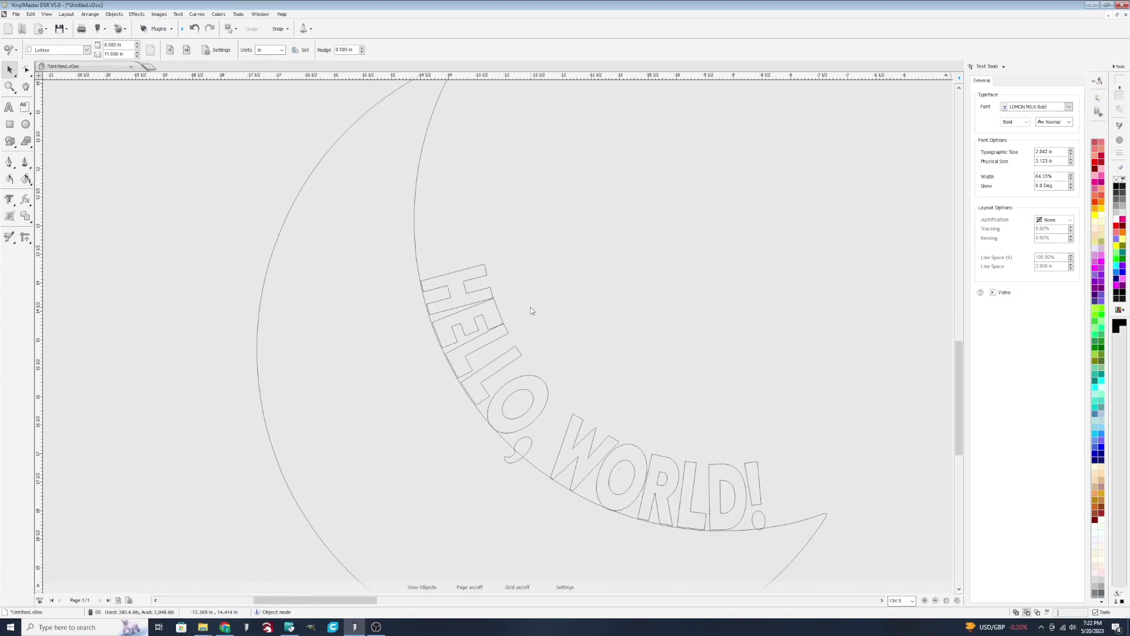
{"action": "scroll", "coordinate": [533, 308], "scroll_direction": "down", "scroll_amount": 2}
{"action": "left_click", "coordinate": [1016, 612]}
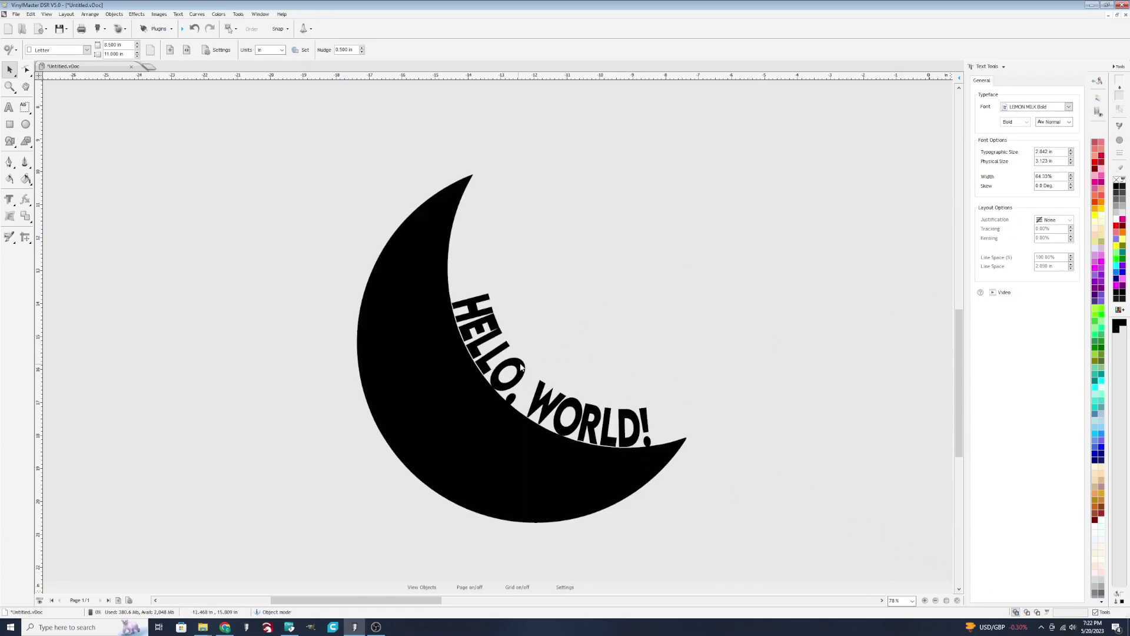
Set Skew to 10, then undo the moon fit to straighten the text.
{"action": "left_click", "coordinate": [1072, 184]}
{"action": "left_click", "coordinate": [428, 266]}
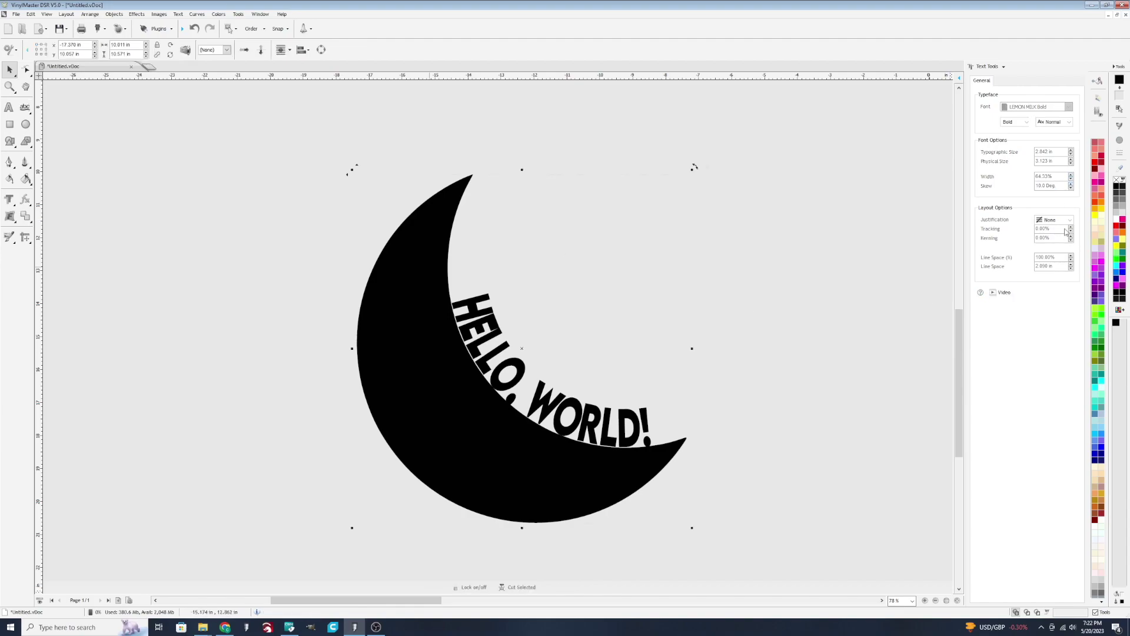
{"action": "key", "text": "ctrl+z"}
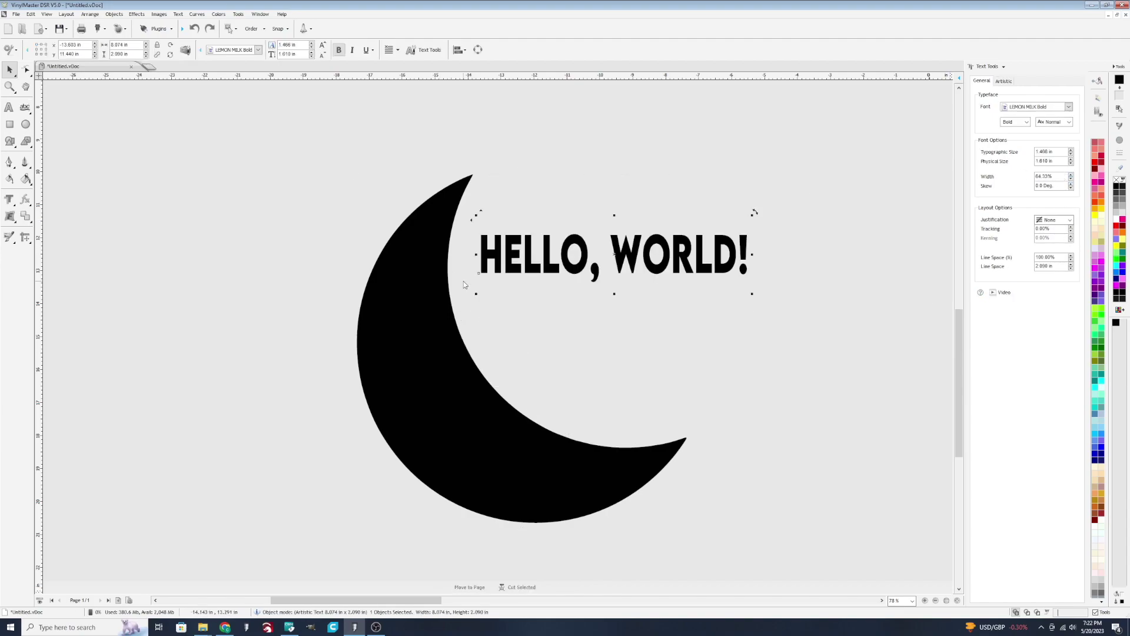
Attempt Fit Text to Path, dismiss the warning, and select moon and text together.
{"action": "left_click", "coordinate": [25, 107]}
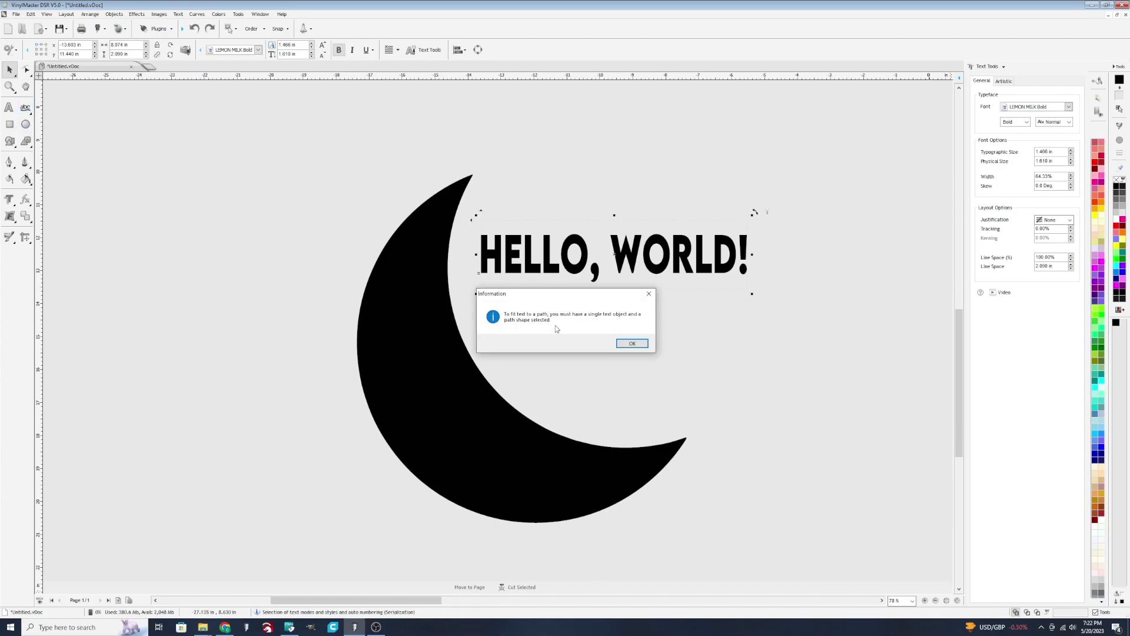
{"action": "left_click", "coordinate": [630, 345]}
{"action": "left_click_drag", "start_coordinate": [292, 156], "coordinate": [799, 570]}
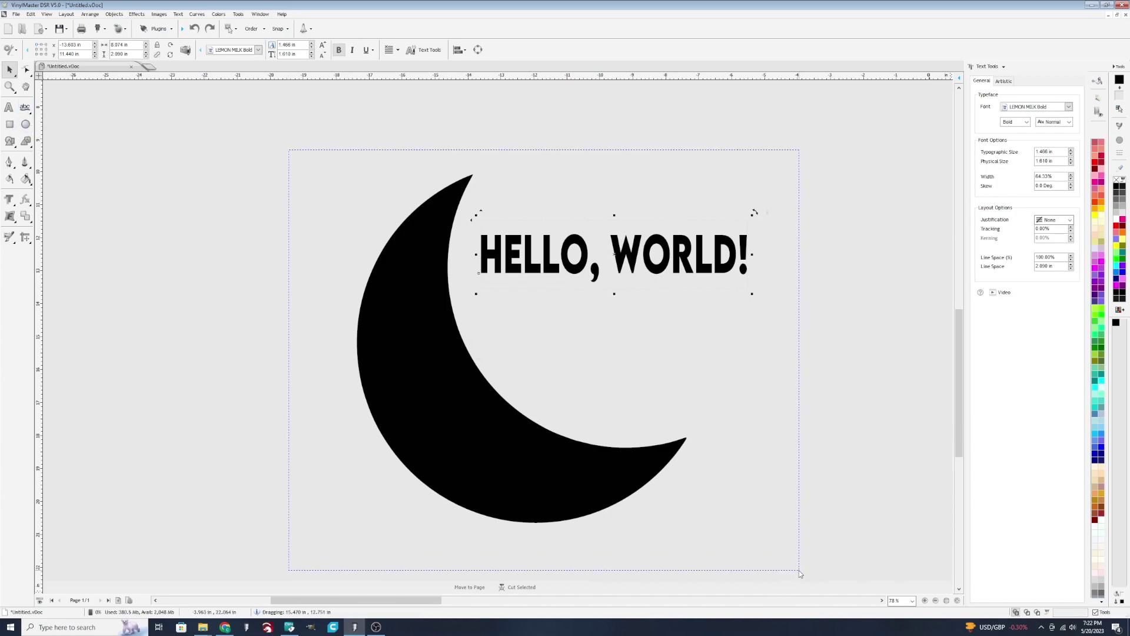
Fit HELLO, WORLD! to the moon's inner curve and raise Tracking to 10%.
{"action": "left_click", "coordinate": [26, 107]}
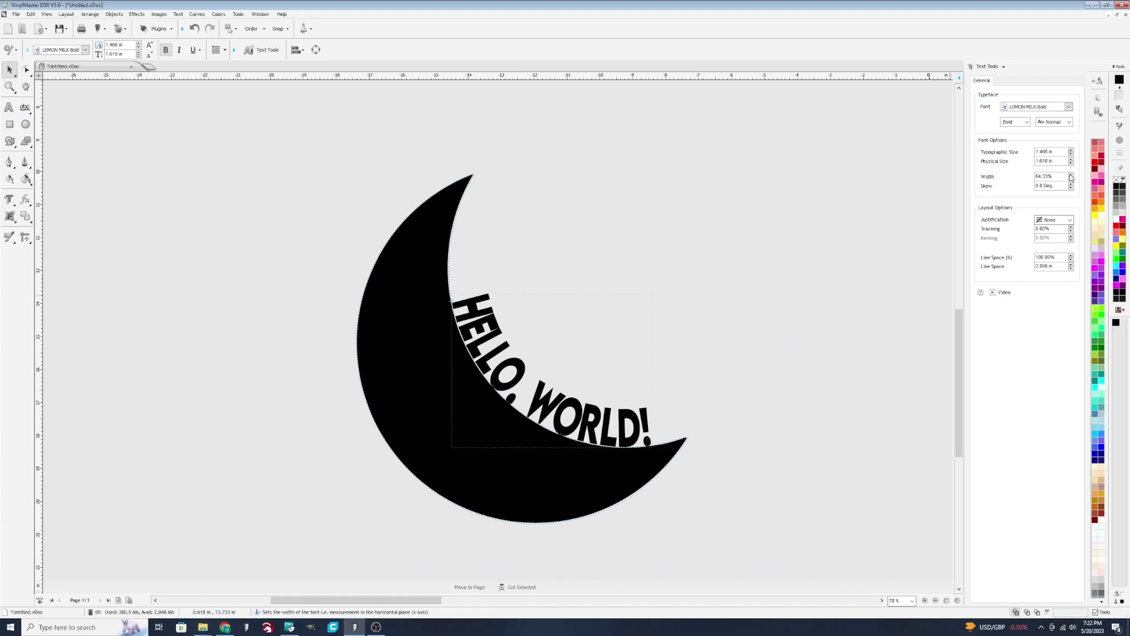
{"action": "left_click", "coordinate": [1070, 226]}
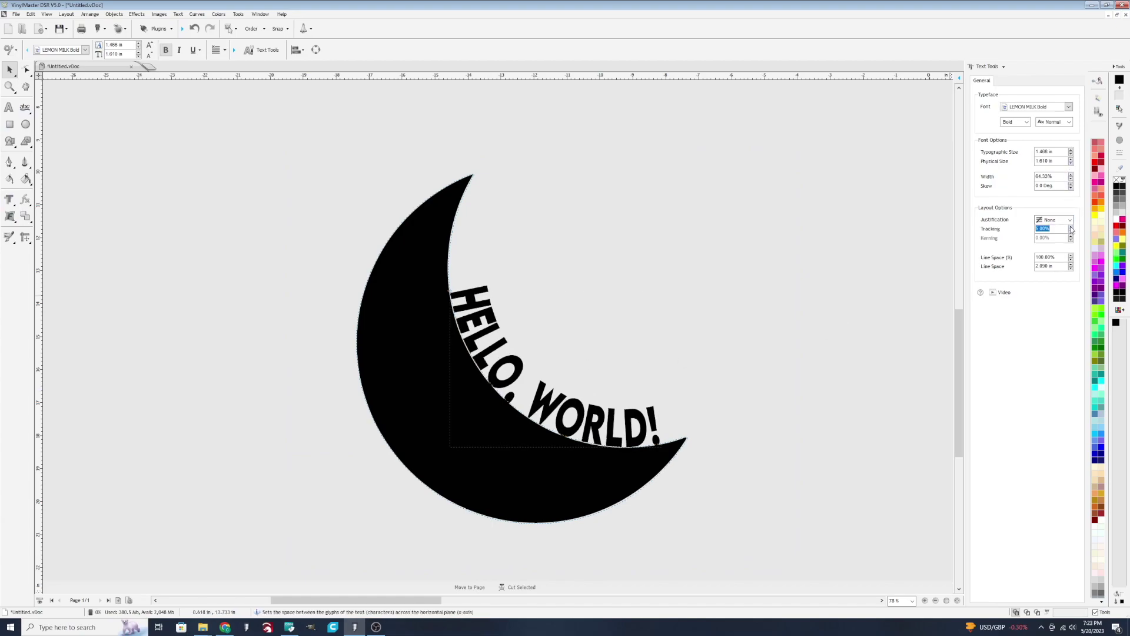
{"action": "left_click", "coordinate": [1071, 226]}
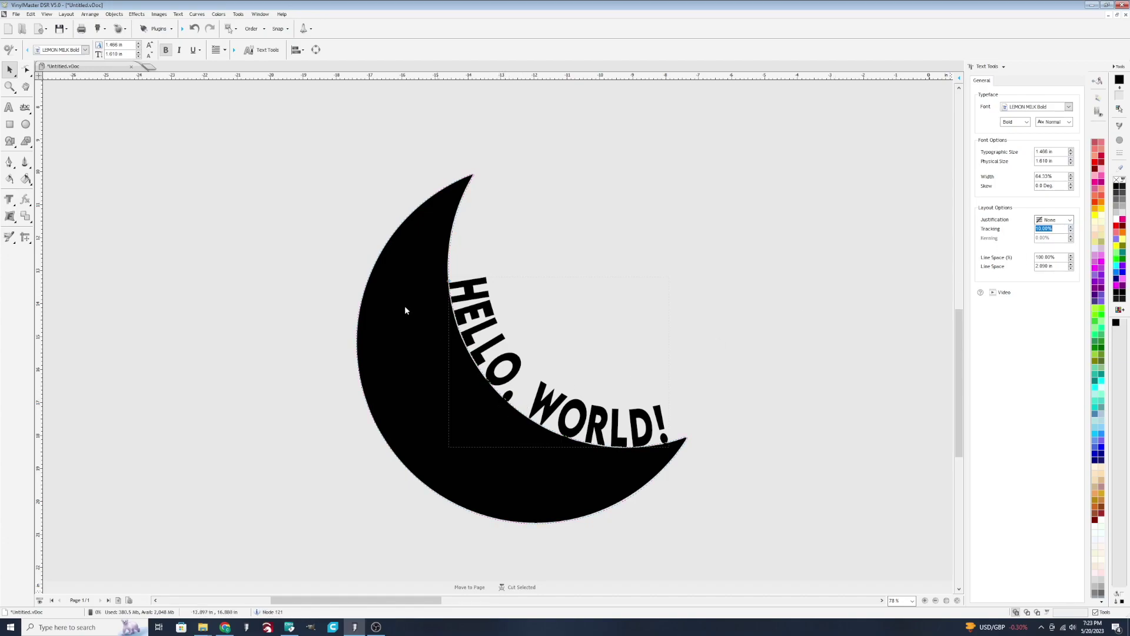
{"action": "left_click_drag", "start_coordinate": [210, 146], "coordinate": [753, 566]}
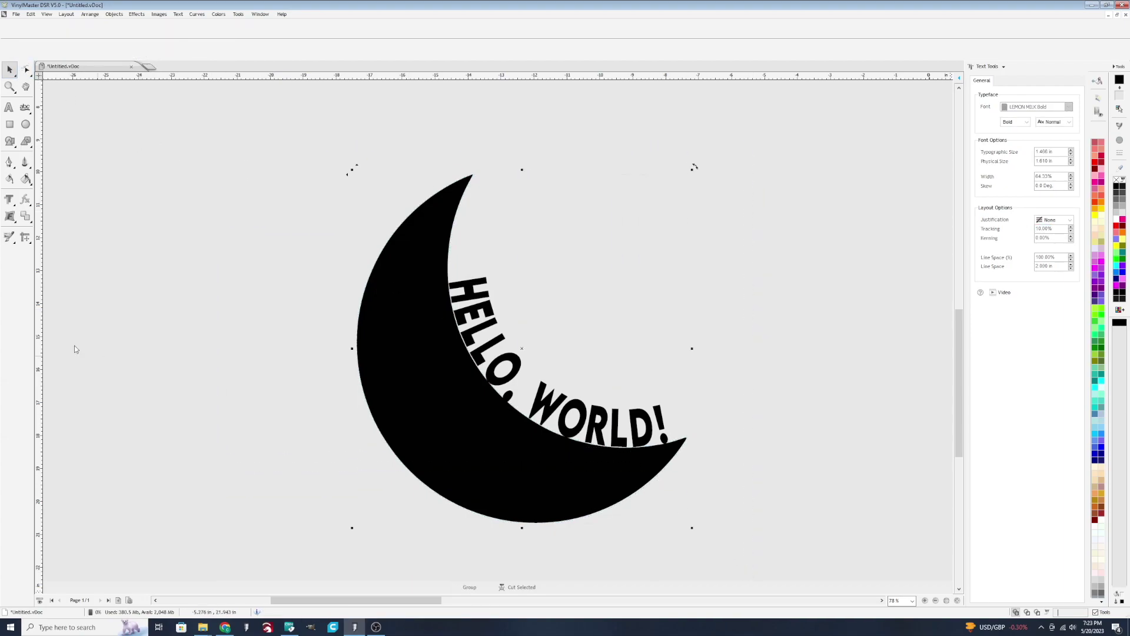
{"action": "left_click", "coordinate": [239, 347]}
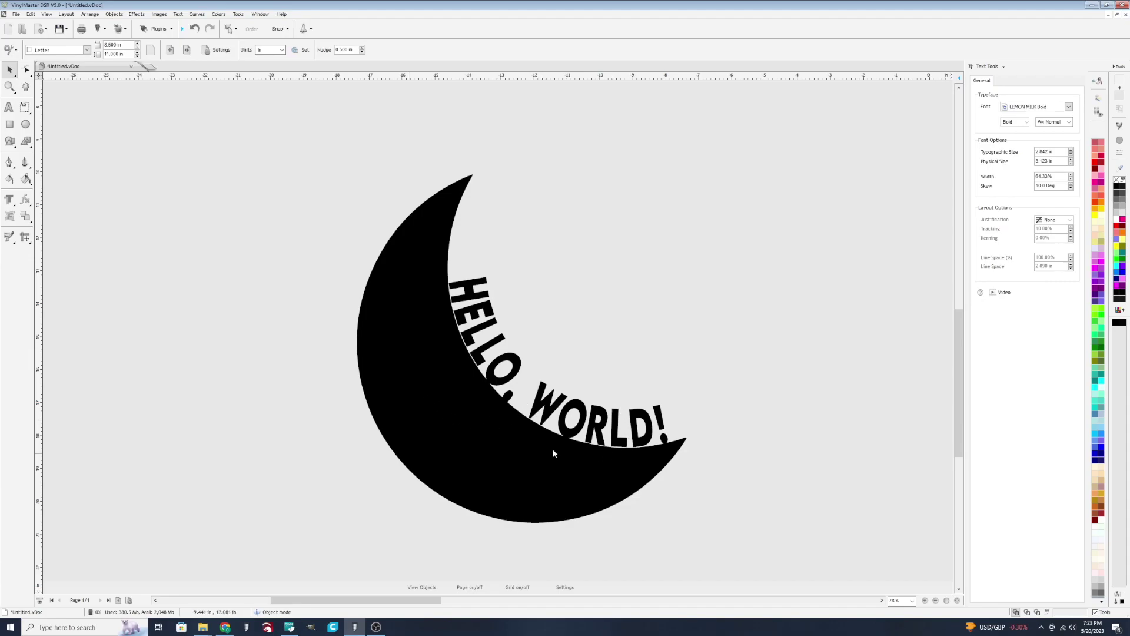
{"action": "key", "text": "ctrl+w"}
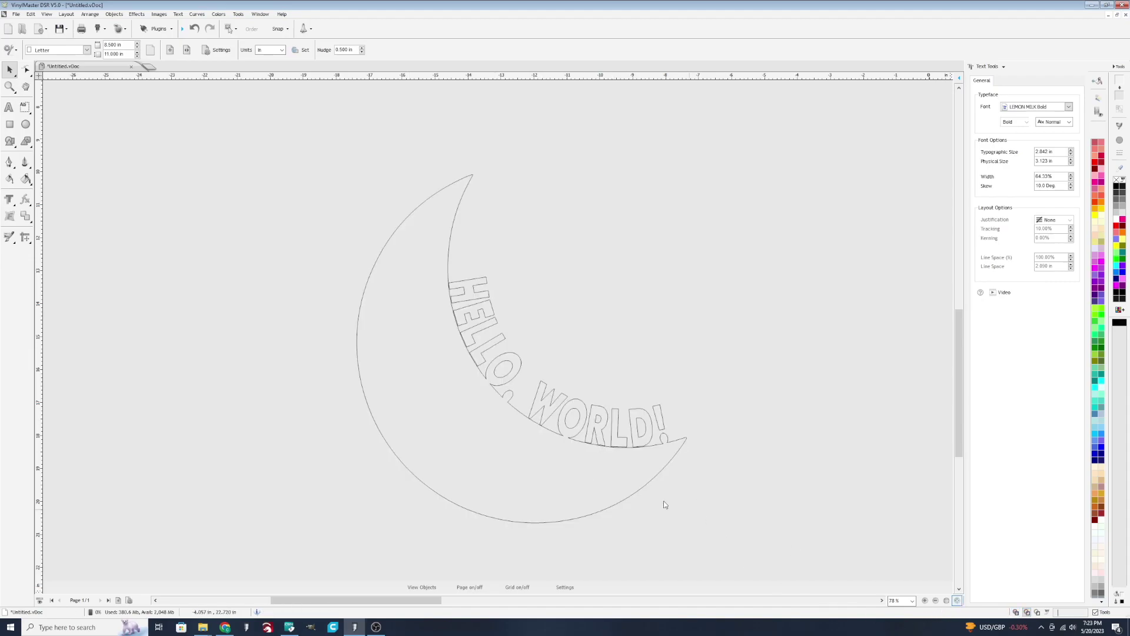
{"action": "scroll", "coordinate": [507, 391], "scroll_direction": "up", "scroll_amount": 2}
{"action": "scroll", "coordinate": [494, 342], "scroll_direction": "up", "scroll_amount": 2}
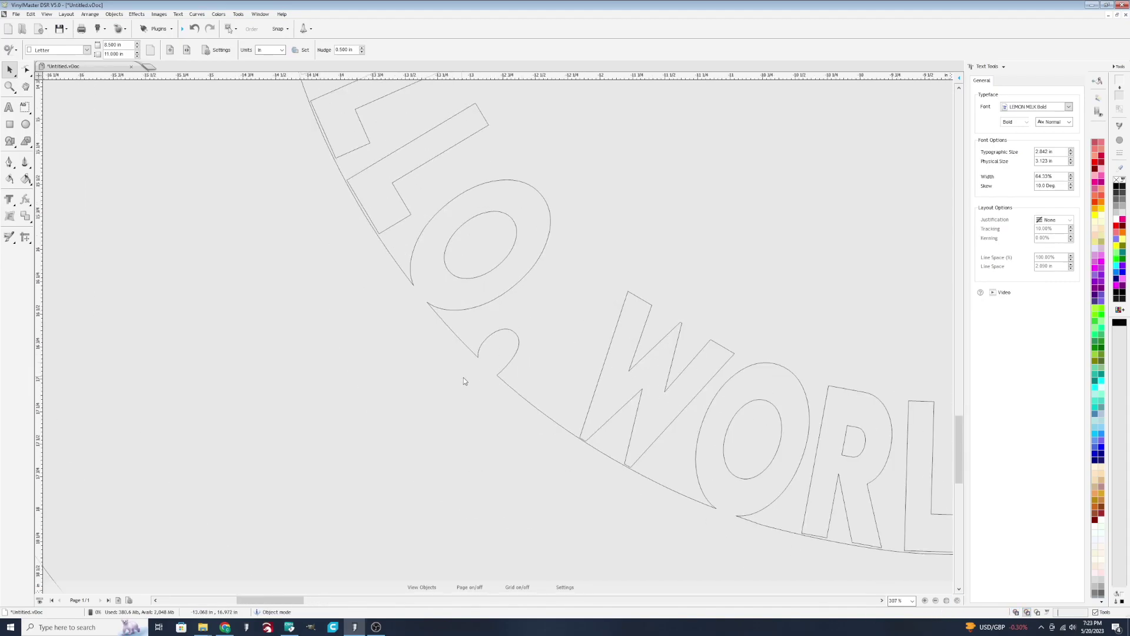
{"action": "scroll", "coordinate": [573, 432], "scroll_direction": "down", "scroll_amount": 2}
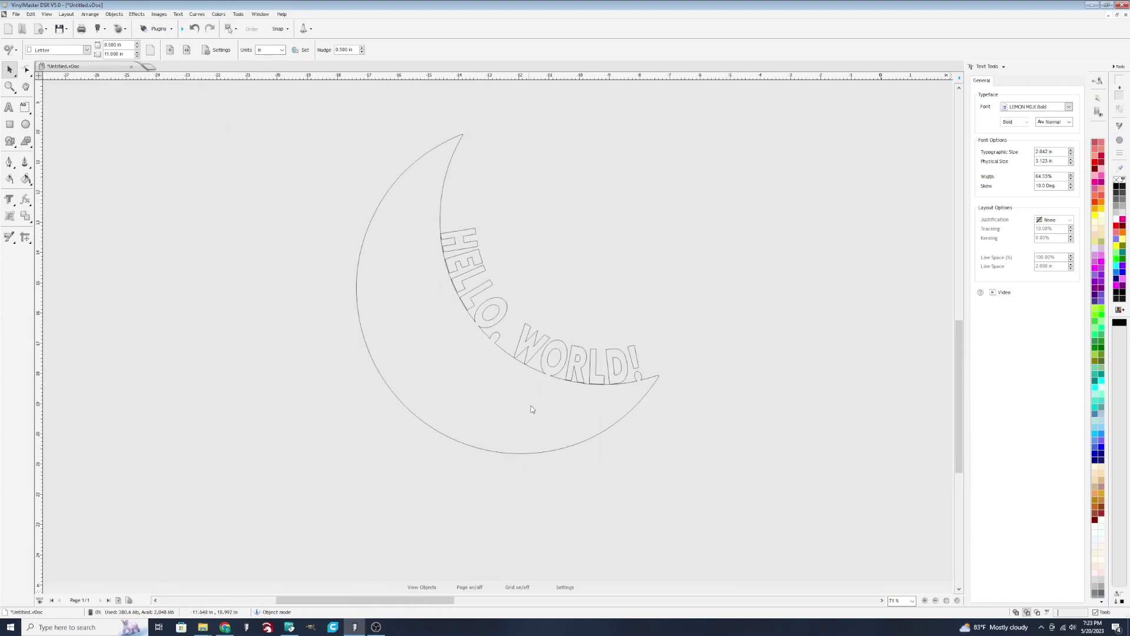
{"action": "key", "text": "ctrl+w"}
{"action": "scroll", "coordinate": [476, 363], "scroll_direction": "down", "scroll_amount": 2}
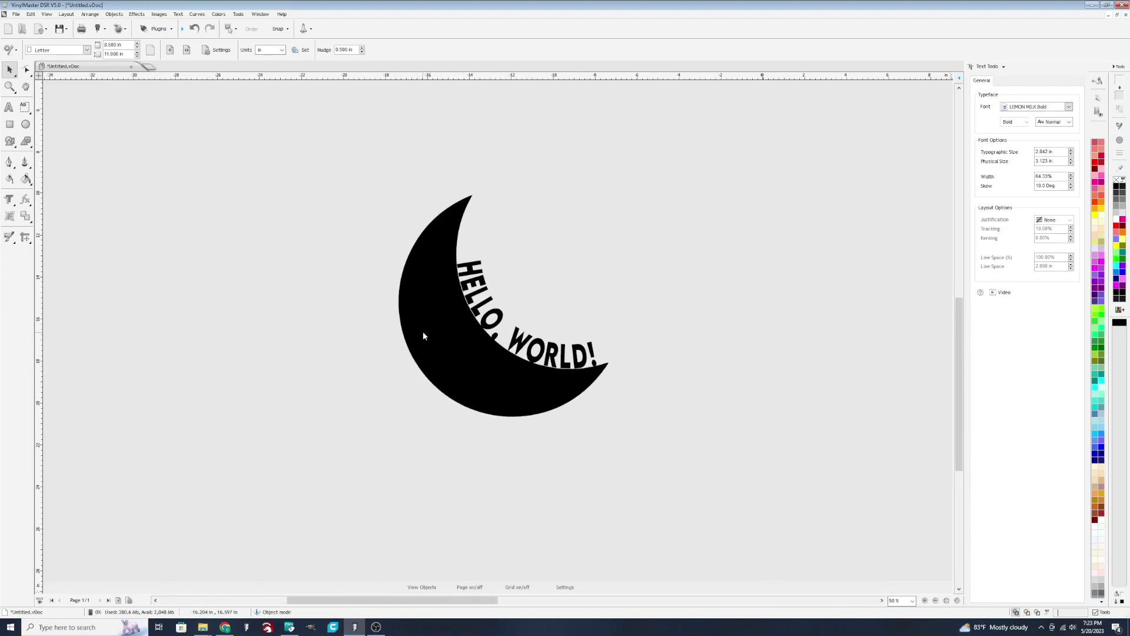
Detach HELLO, WORLD! from the moon with Ctrl+K and move it up-left.
{"action": "left_click", "coordinate": [421, 308]}
{"action": "key", "text": "ctrl+k"}
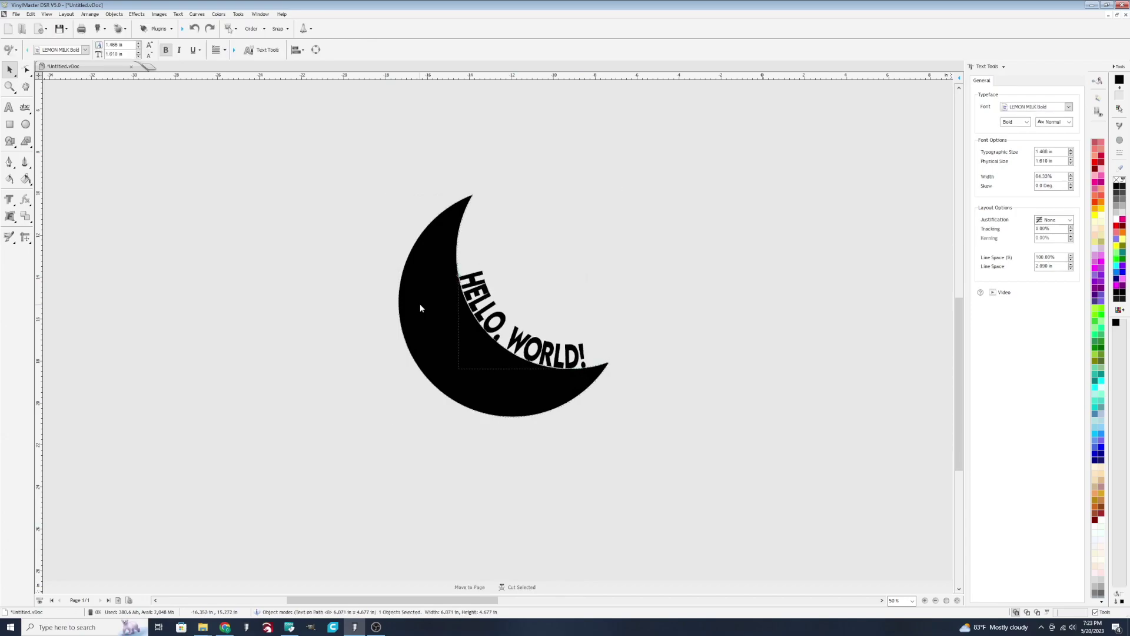
{"action": "left_click_drag", "start_coordinate": [553, 256], "coordinate": [440, 232]}
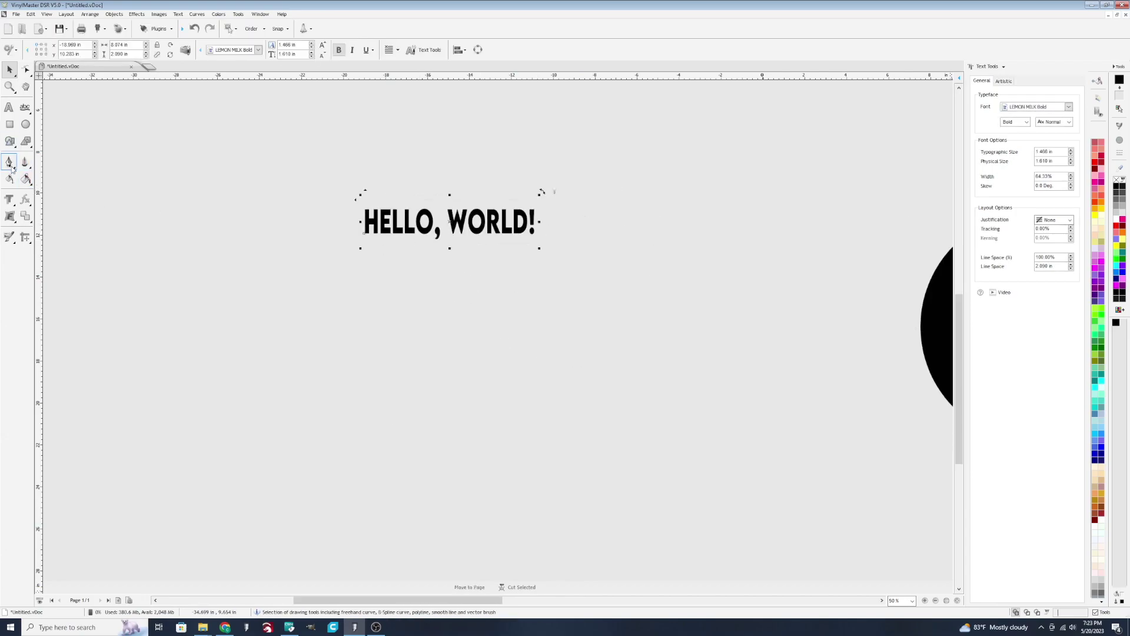
Start a three-point Bezier line with the Pen Tool, then abandon it.
{"action": "left_click", "coordinate": [12, 169]}
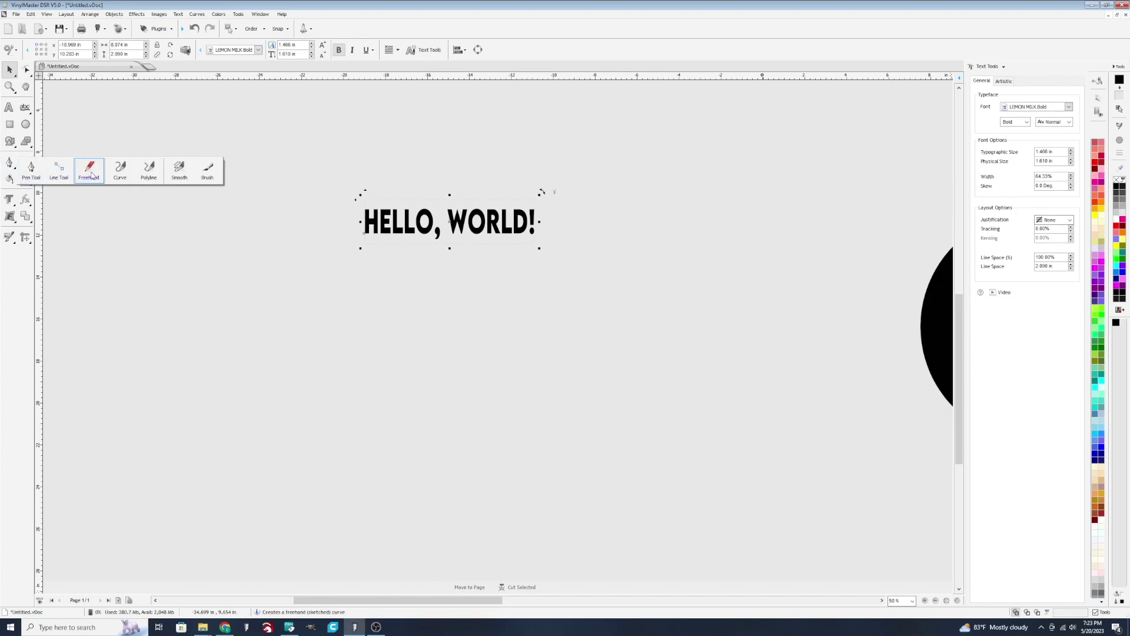
{"action": "left_click", "coordinate": [32, 171]}
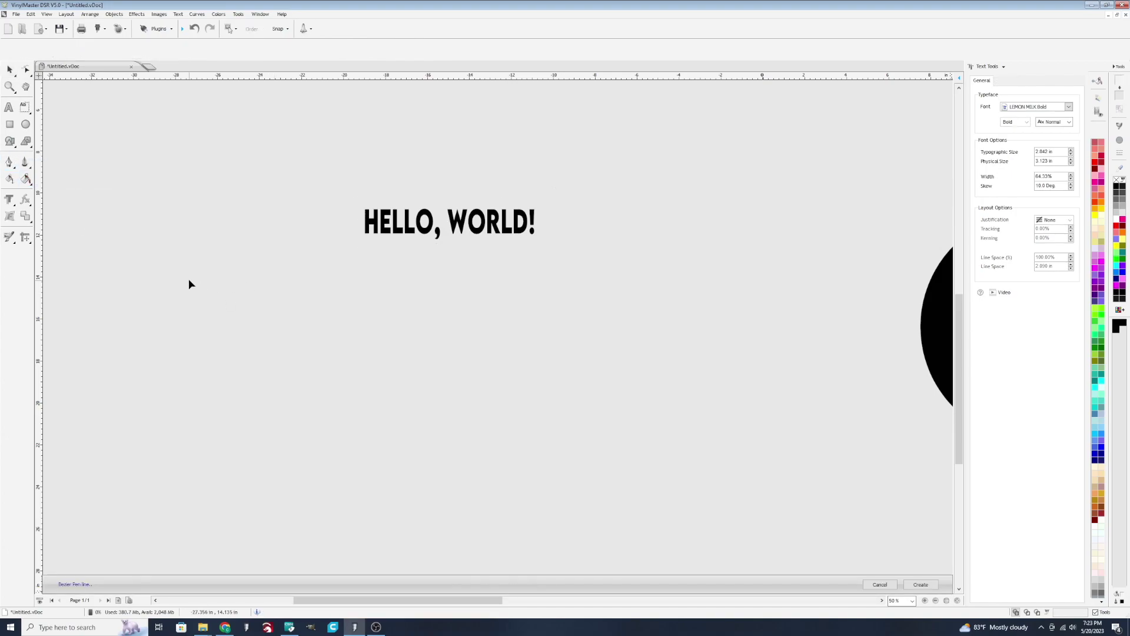
{"action": "left_click", "coordinate": [166, 253]}
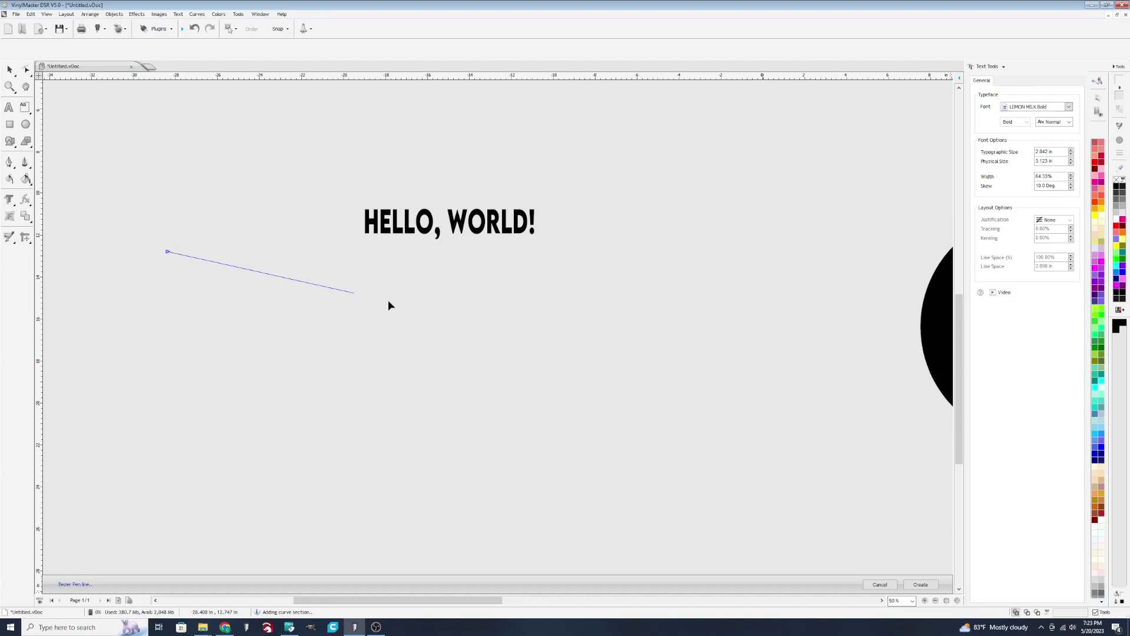
{"action": "left_click", "coordinate": [722, 325]}
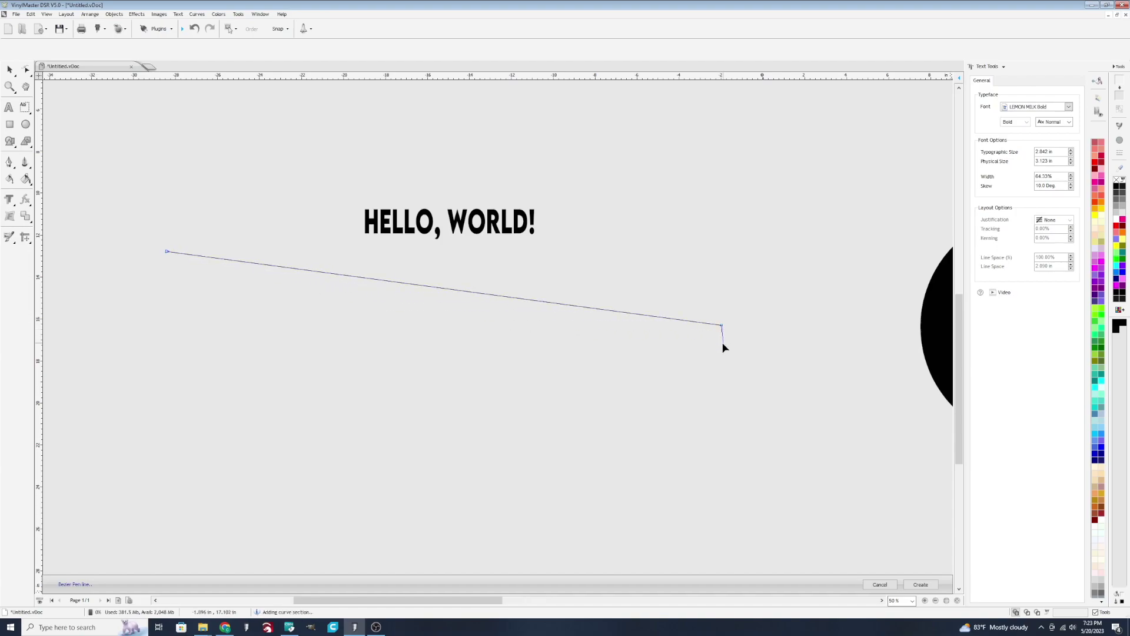
{"action": "left_click", "coordinate": [759, 393]}
{"action": "key", "text": "Escape"}
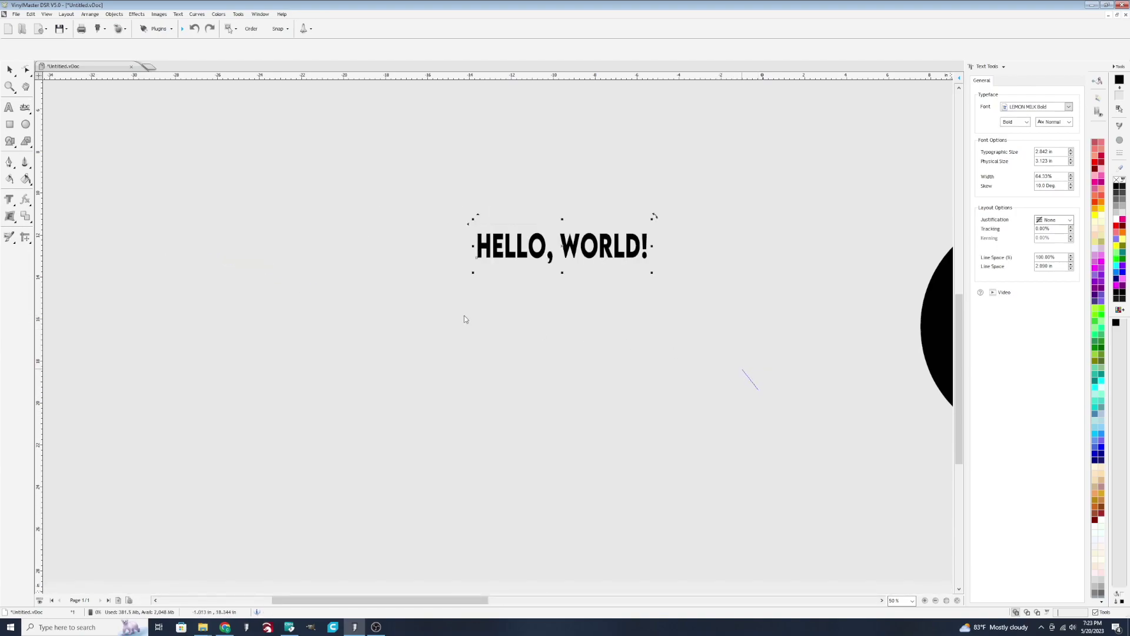
{"action": "left_click", "coordinate": [10, 163]}
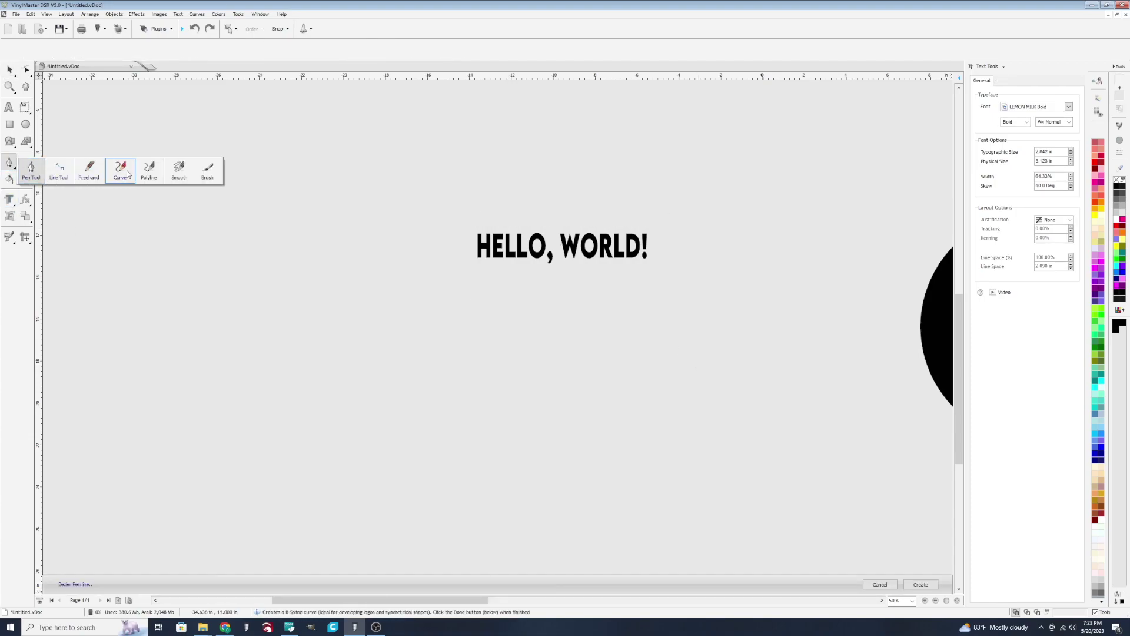
Draw a three-point spline curve sweeping below and right of the text.
{"action": "left_click", "coordinate": [126, 173]}
{"action": "left_click", "coordinate": [192, 278]}
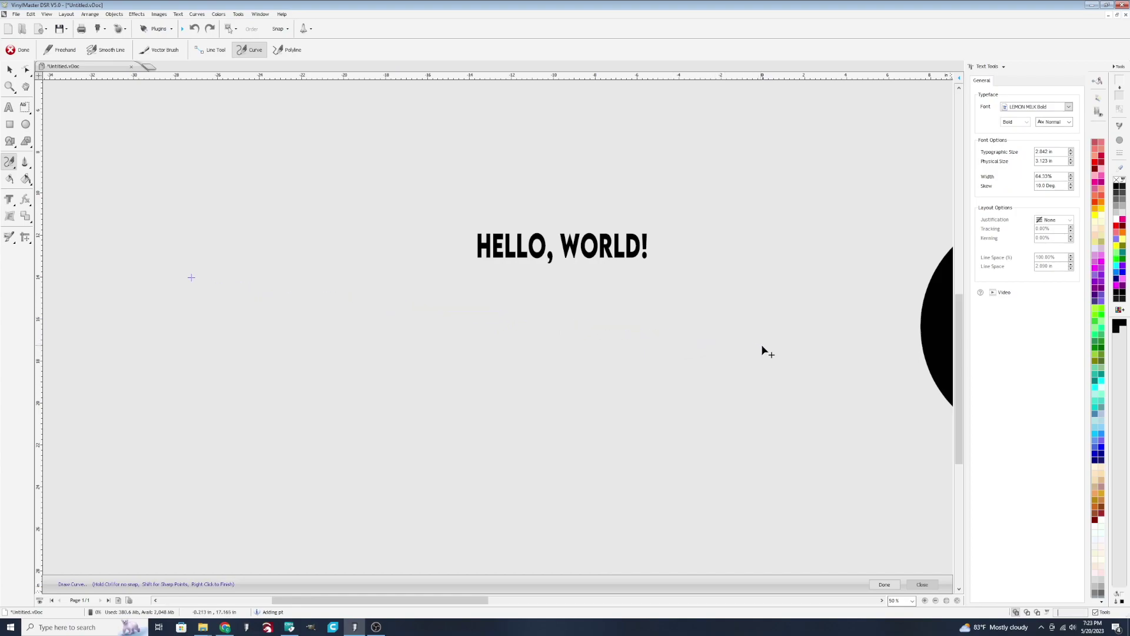
{"action": "left_click", "coordinate": [785, 358]}
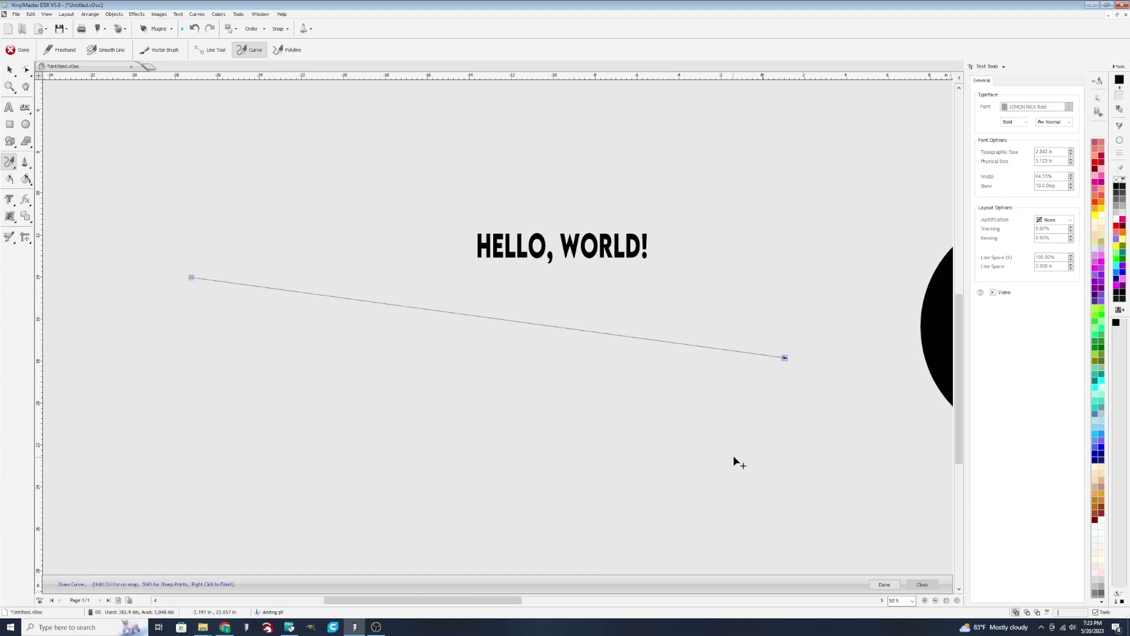
{"action": "left_click", "coordinate": [433, 445]}
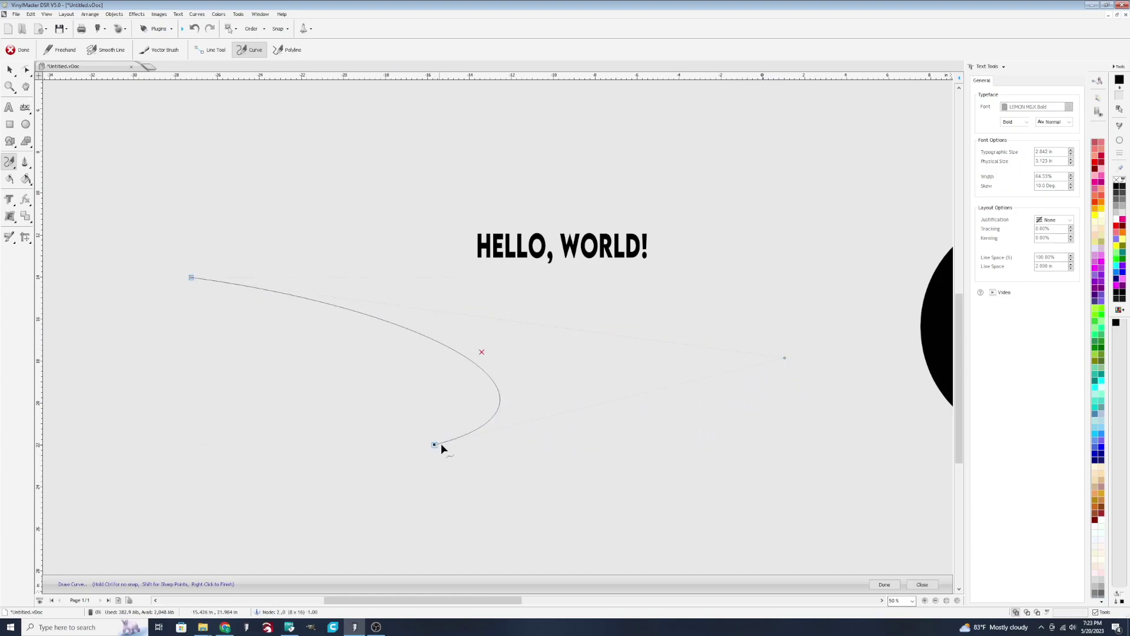
{"action": "left_click", "coordinate": [18, 50]}
Fit HELLO, WORLD! along the new spline curve, then select the guide curve.
{"action": "left_click_drag", "start_coordinate": [112, 184], "coordinate": [664, 508]}
{"action": "left_click", "coordinate": [13, 174]}
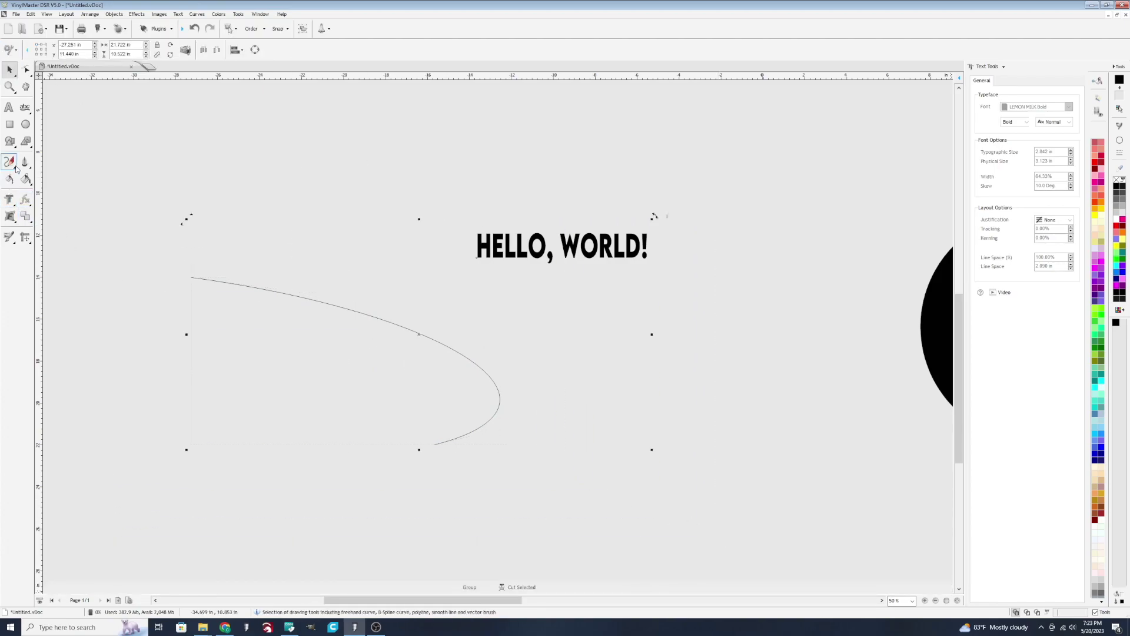
{"action": "left_click", "coordinate": [264, 285]}
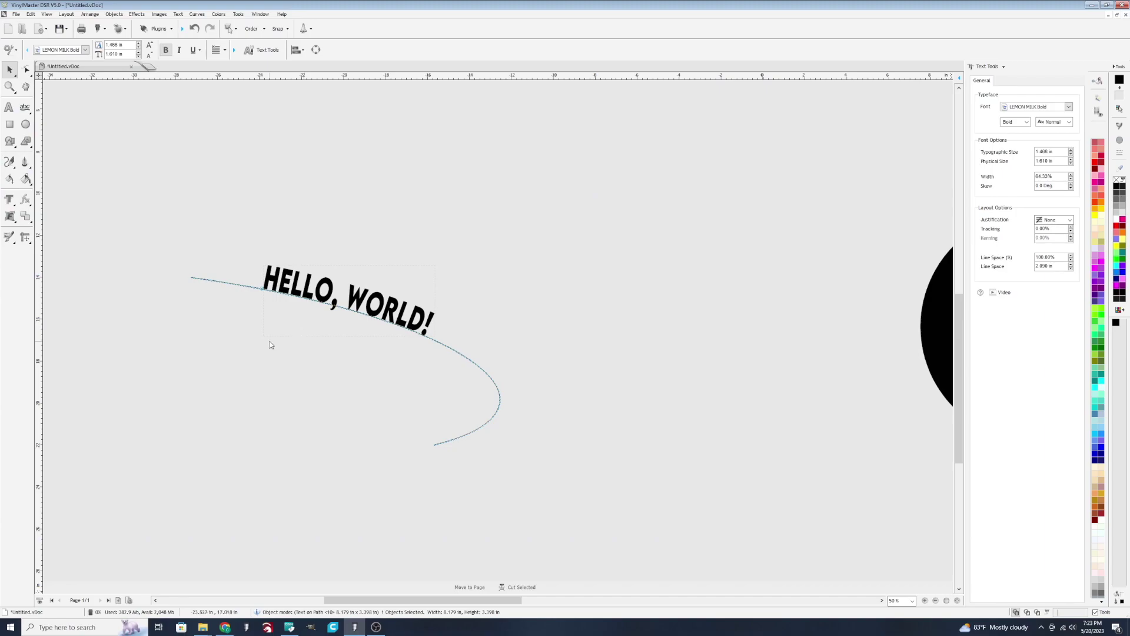
{"action": "left_click", "coordinate": [298, 365]}
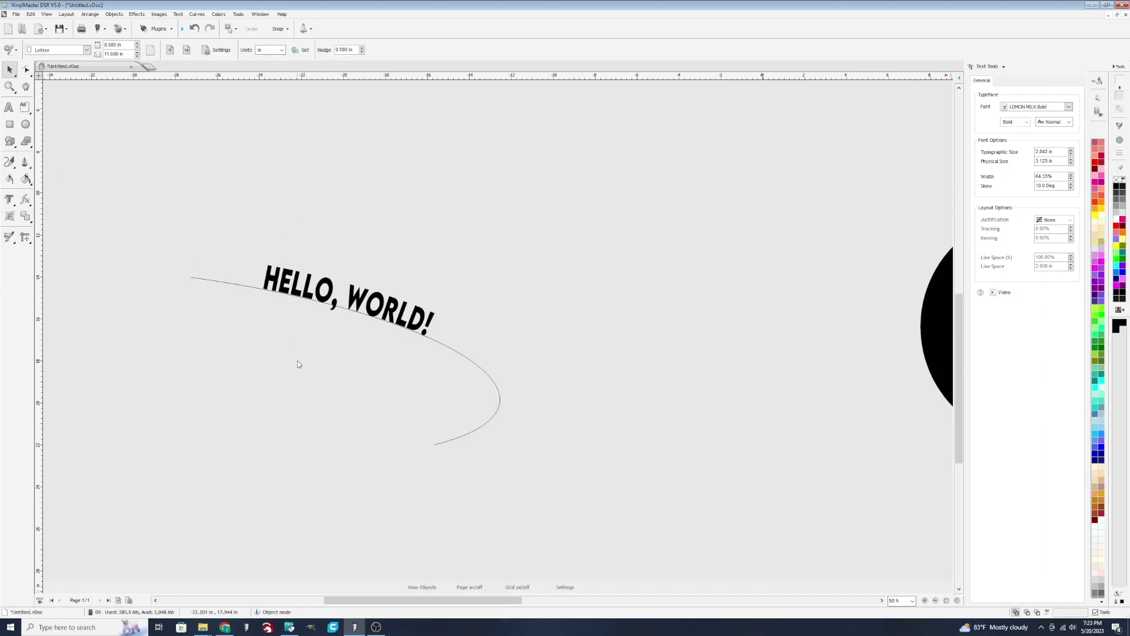
{"action": "left_click", "coordinate": [478, 367]}
Delete the selected spline guide curve, leaving the arched text.
{"action": "key", "text": "Delete"}
{"action": "scroll", "coordinate": [322, 310], "scroll_direction": "up", "scroll_amount": 2}
{"action": "scroll", "coordinate": [584, 343], "scroll_direction": "up", "scroll_amount": 2}
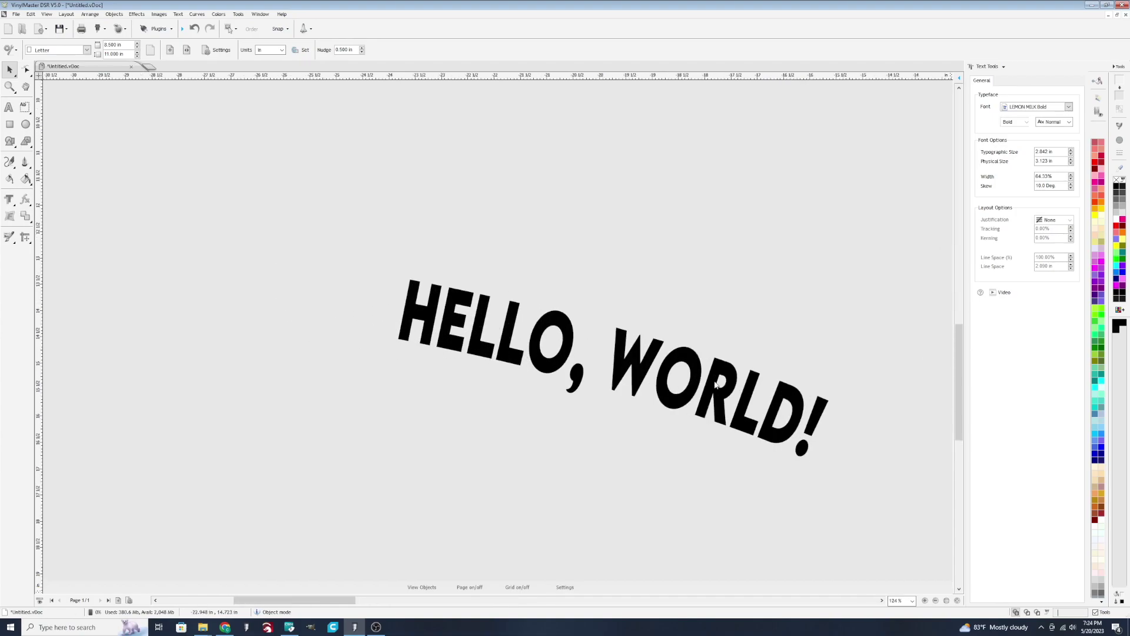